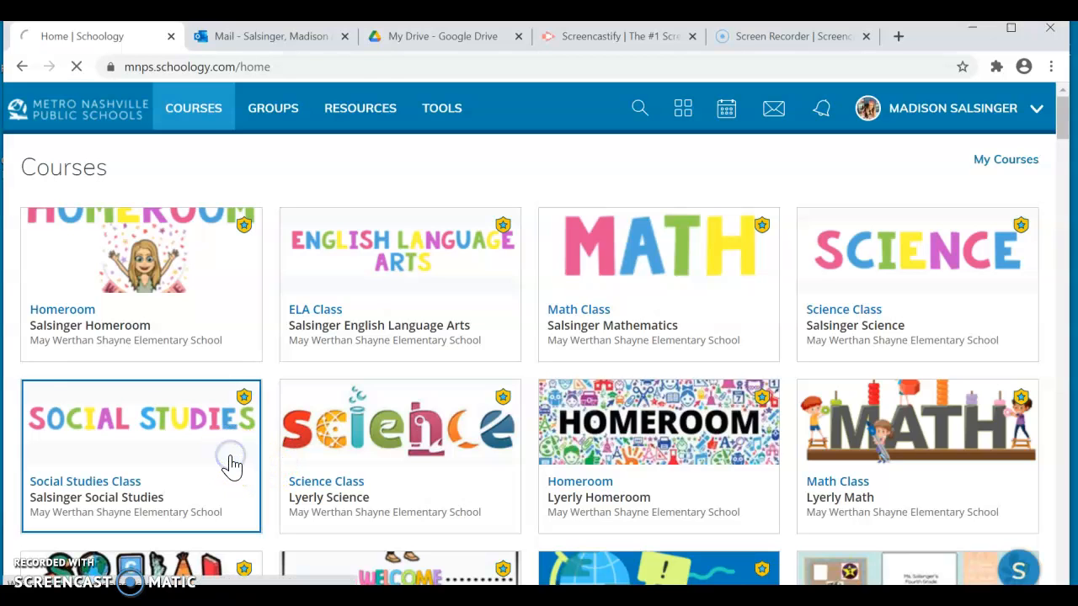
- Open the Salsinger Social Studies course and go to its member list
{"action": "left_click", "coordinate": [230, 463]}
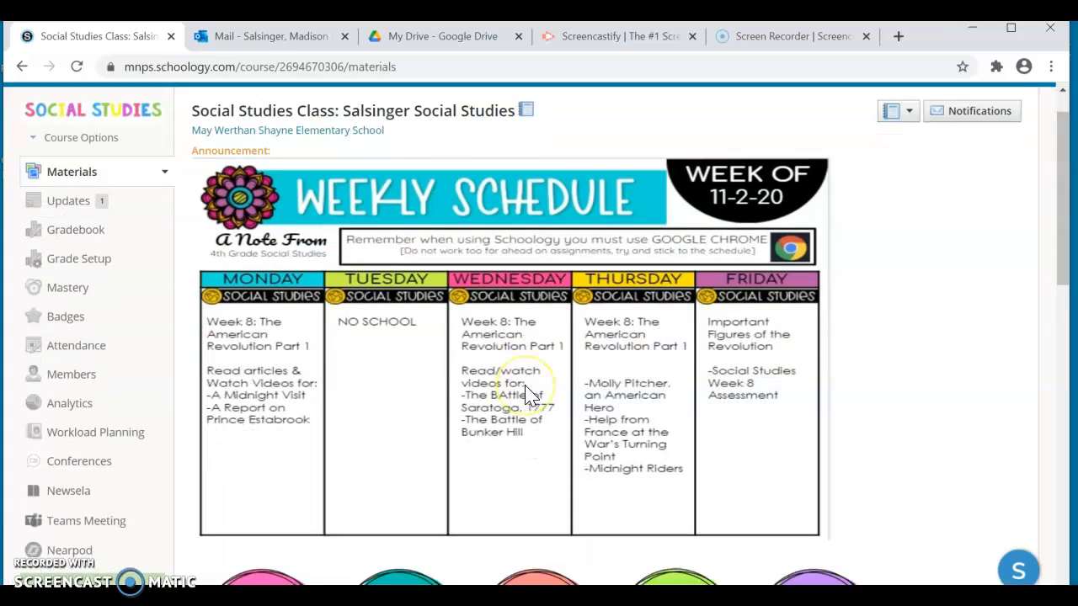
{"action": "scroll", "coordinate": [520, 389], "scroll_direction": "down", "scroll_amount": 2}
{"action": "scroll", "coordinate": [524, 394], "scroll_direction": "up", "scroll_amount": 2}
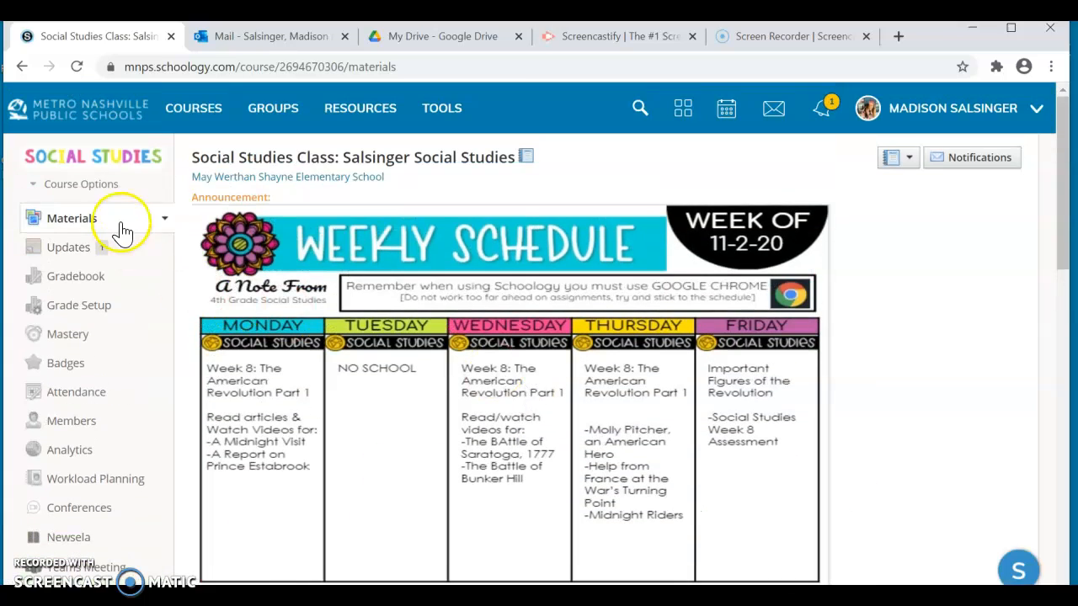
{"action": "left_click", "coordinate": [99, 426]}
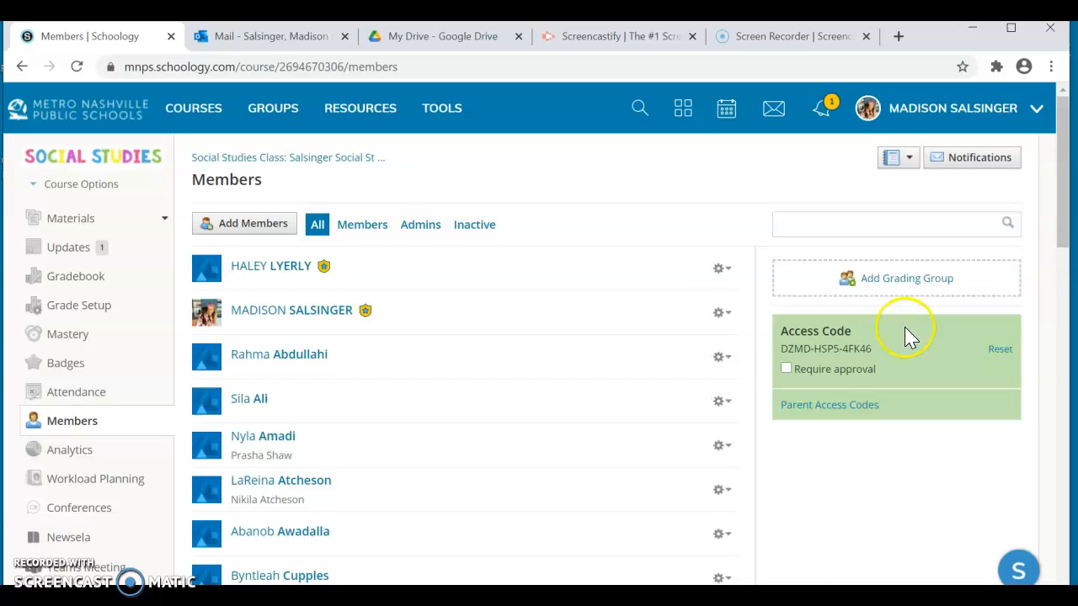
- Start a new grading group for the course and name it Q 1 Grading Group
{"action": "left_click", "coordinate": [881, 283]}
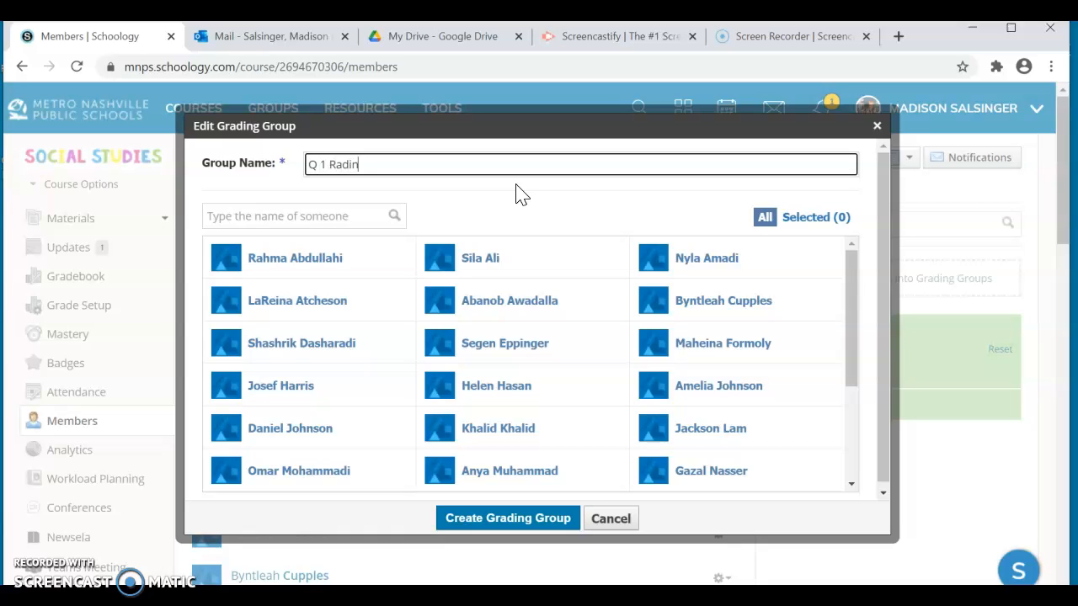
{"action": "left_click", "coordinate": [345, 167]}
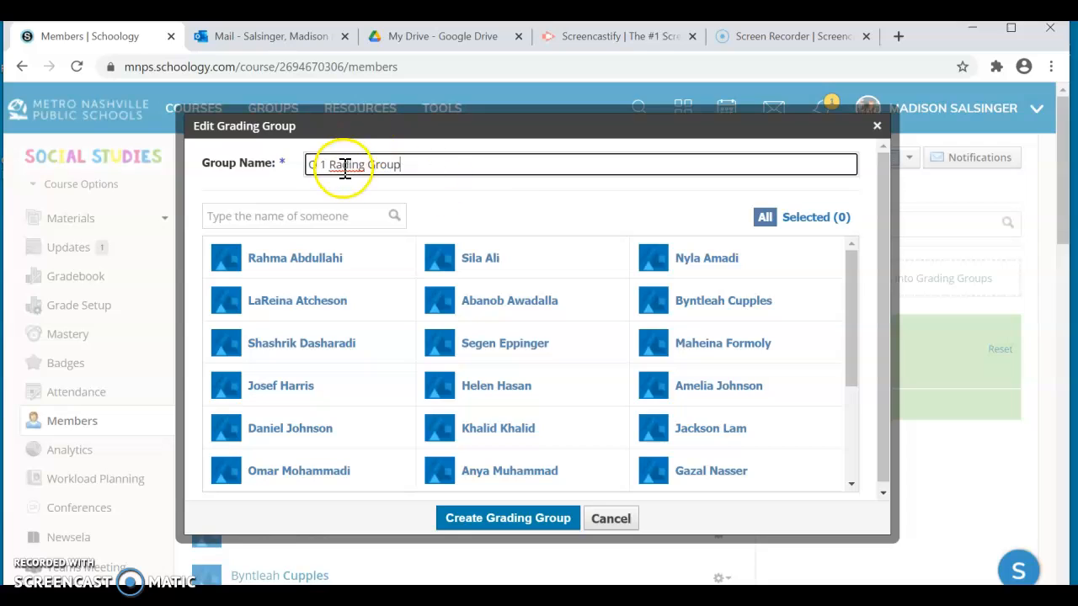
{"action": "left_click", "coordinate": [509, 221]}
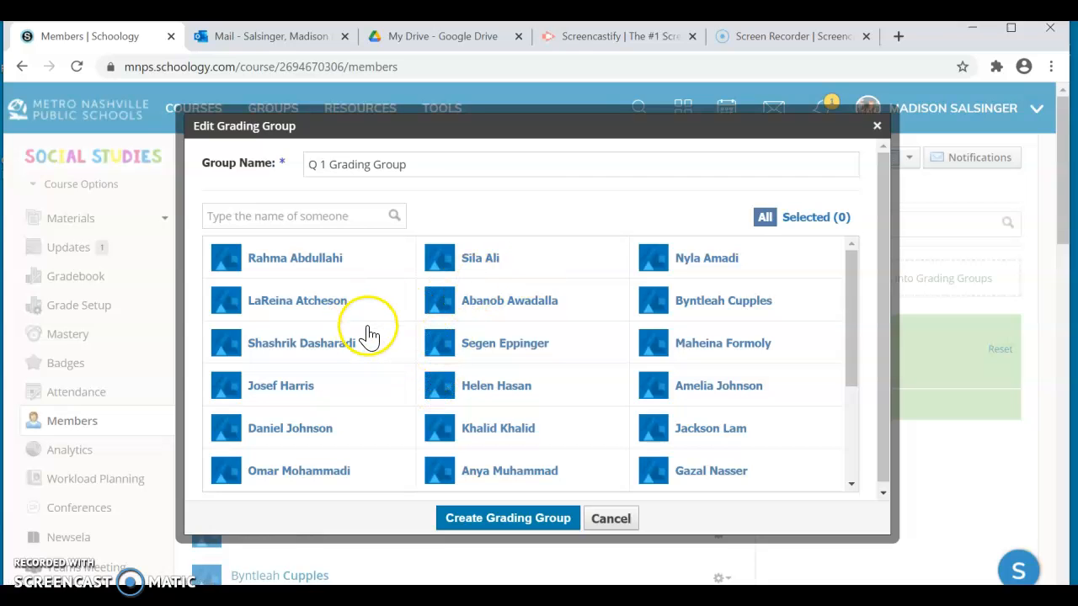
- Select the students in rows 2, 7 and 9 of the roster's first column and rows 6 to 9 of its second column
{"action": "left_click", "coordinate": [312, 305]}
{"action": "scroll", "coordinate": [314, 310], "scroll_direction": "down", "scroll_amount": 1}
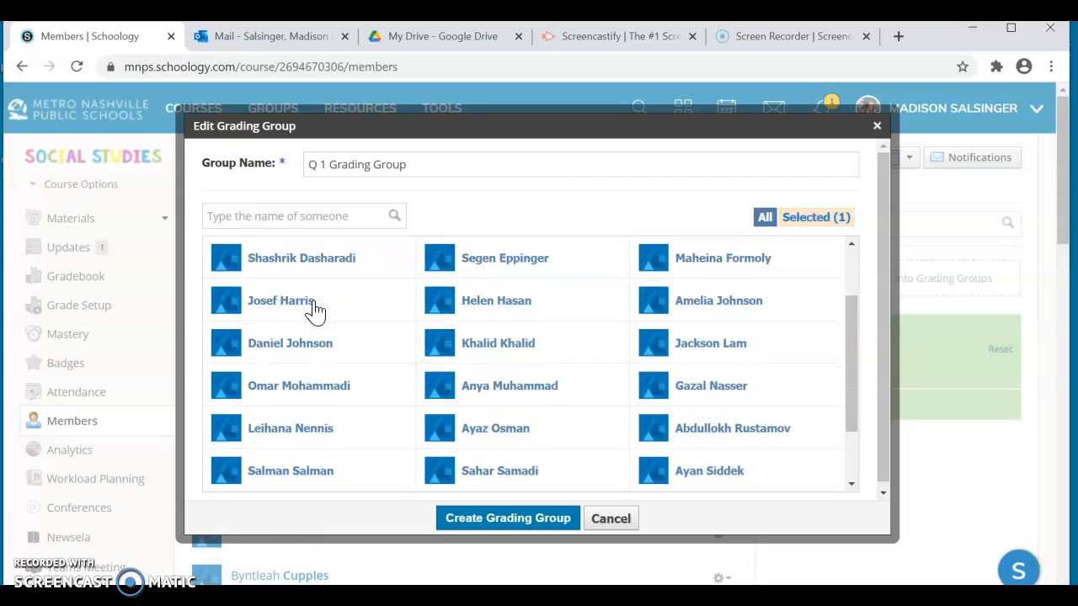
{"action": "scroll", "coordinate": [312, 308], "scroll_direction": "down", "scroll_amount": 1}
{"action": "left_click", "coordinate": [322, 343]}
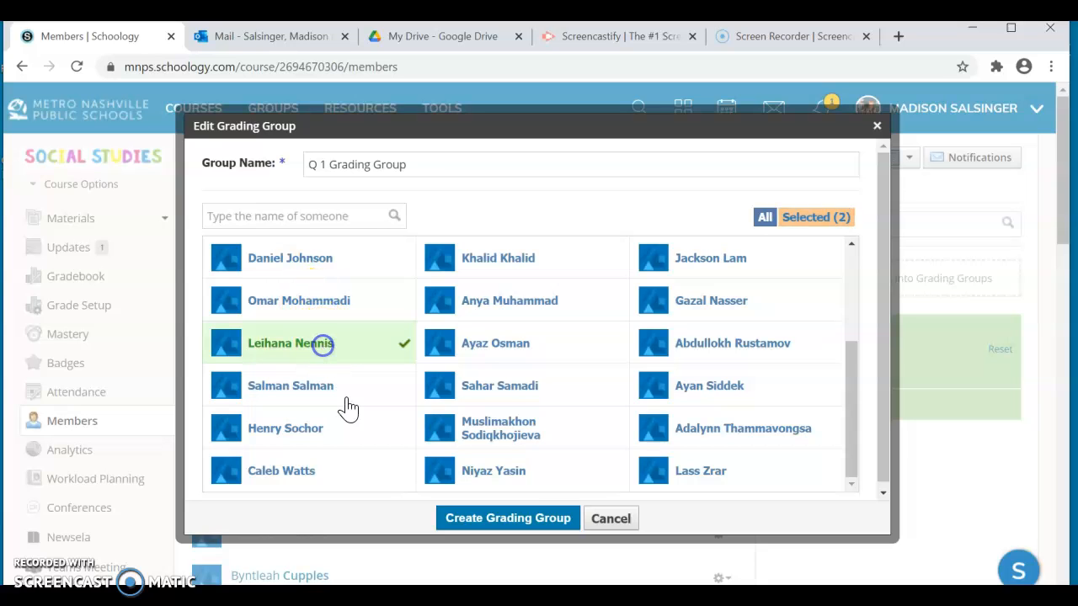
{"action": "left_click", "coordinate": [339, 428]}
{"action": "scroll", "coordinate": [339, 433], "scroll_direction": "down", "scroll_amount": 1}
{"action": "left_click", "coordinate": [555, 428]}
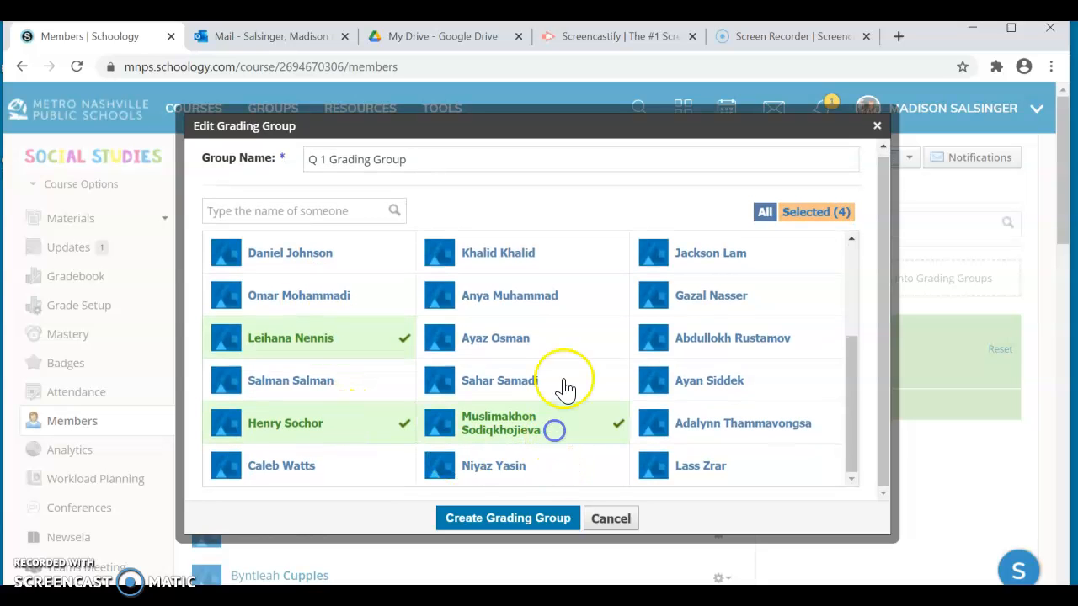
{"action": "left_click", "coordinate": [561, 374]}
{"action": "left_click", "coordinate": [560, 346]}
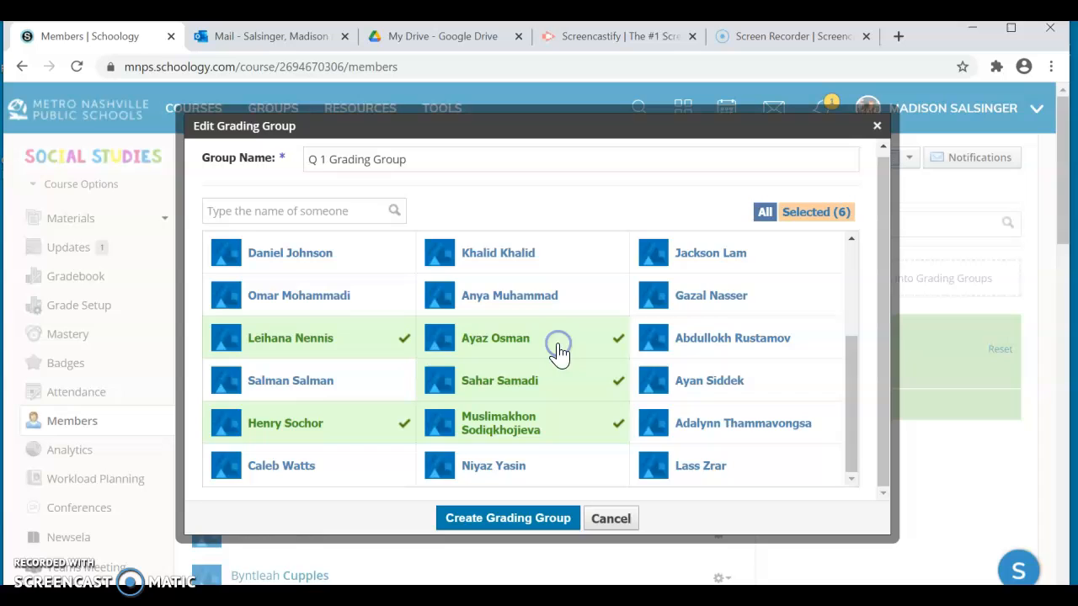
{"action": "left_click", "coordinate": [552, 308]}
- Add the students in row 1 of the roster's second column and rows 3, 4, 5 and 7 of its third column
{"action": "scroll", "coordinate": [551, 314], "scroll_direction": "up", "scroll_amount": 2}
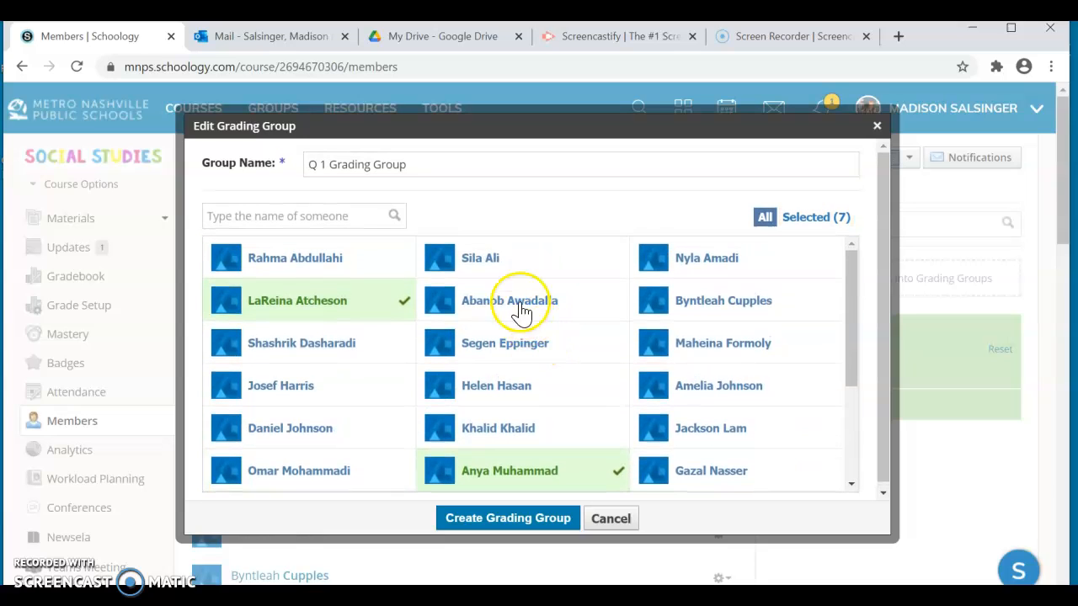
{"action": "left_click", "coordinate": [507, 263]}
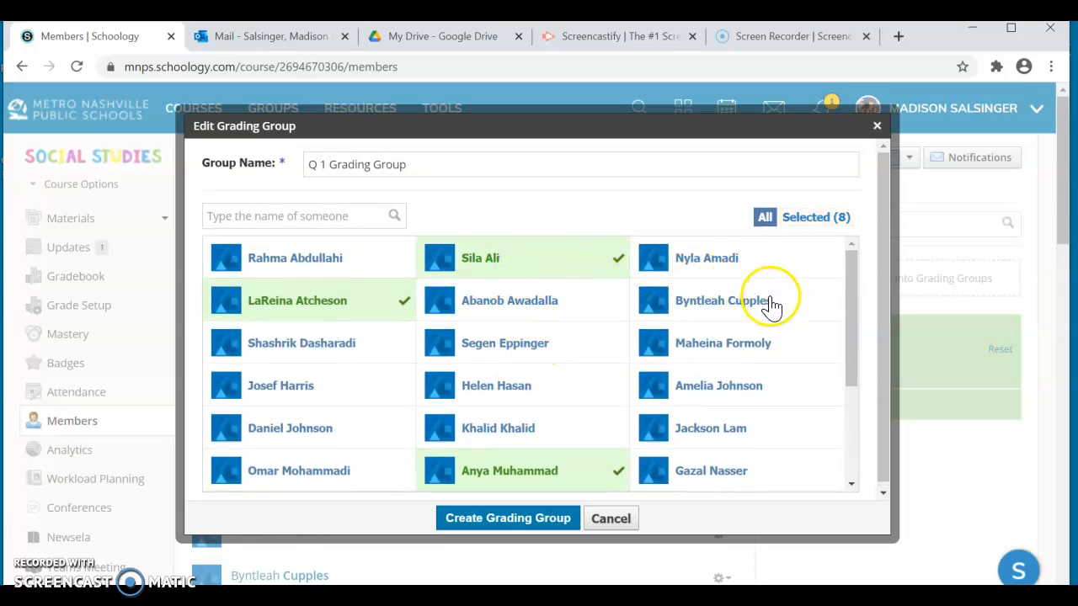
{"action": "left_click", "coordinate": [773, 342]}
{"action": "scroll", "coordinate": [786, 400], "scroll_direction": "down", "scroll_amount": 1}
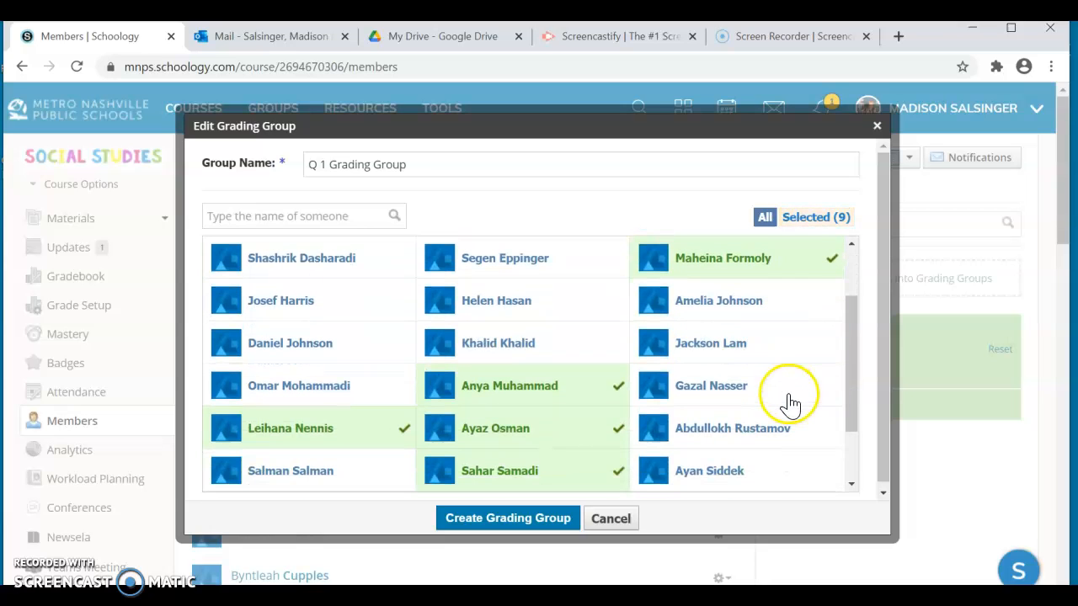
{"action": "left_click", "coordinate": [757, 305]}
{"action": "left_click", "coordinate": [756, 343]}
{"action": "scroll", "coordinate": [758, 362], "scroll_direction": "down", "scroll_amount": 1}
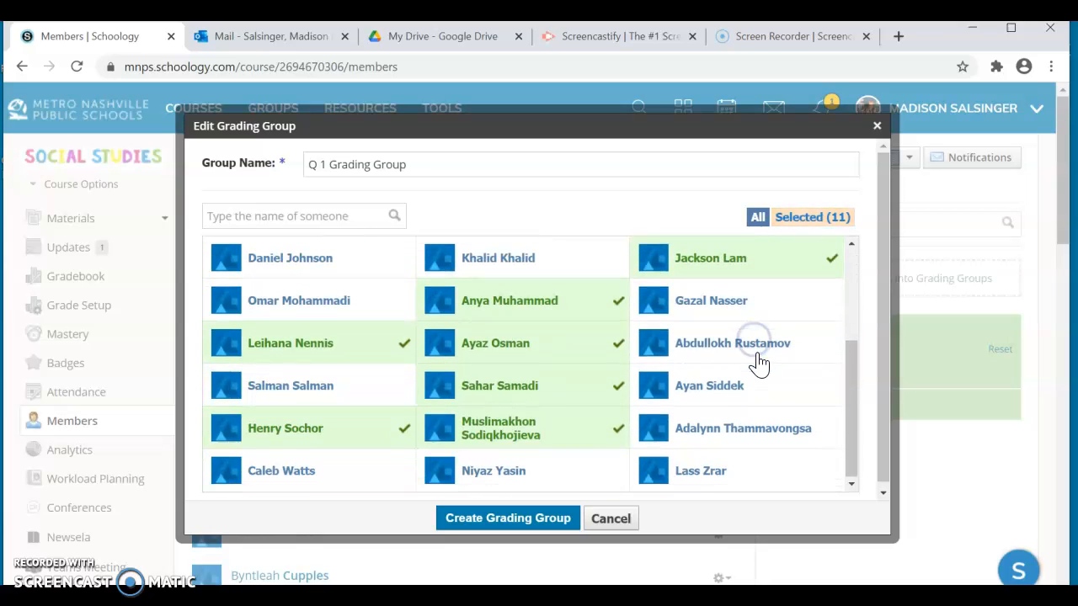
{"action": "left_click", "coordinate": [758, 347]}
{"action": "scroll", "coordinate": [772, 393], "scroll_direction": "down", "scroll_amount": 1}
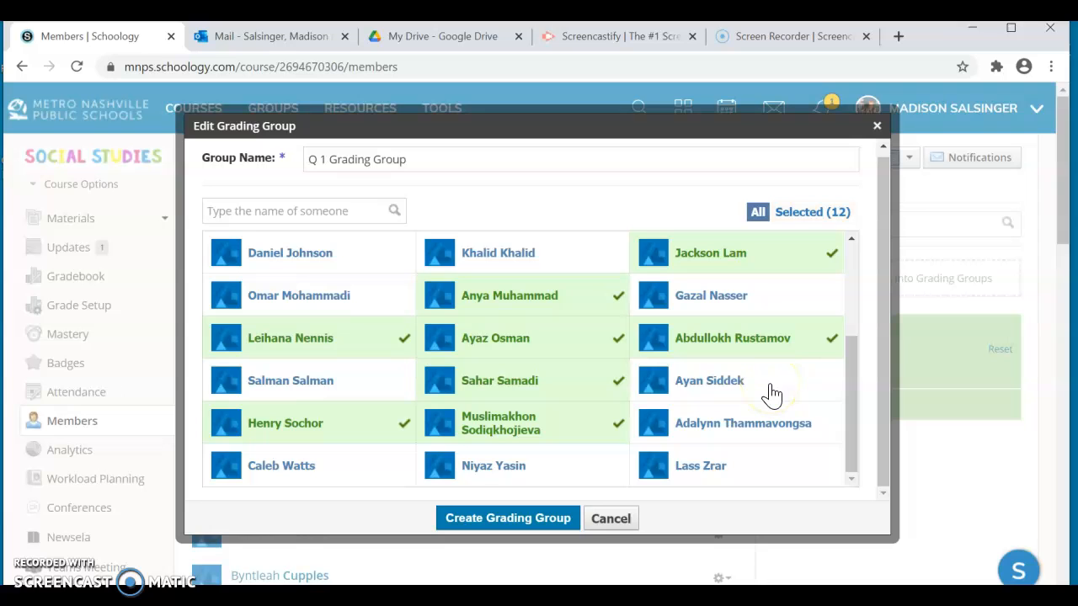
- Review the selection, create the grading group, and check which students carry its label in the member list
{"action": "scroll", "coordinate": [539, 336], "scroll_direction": "up", "scroll_amount": 3}
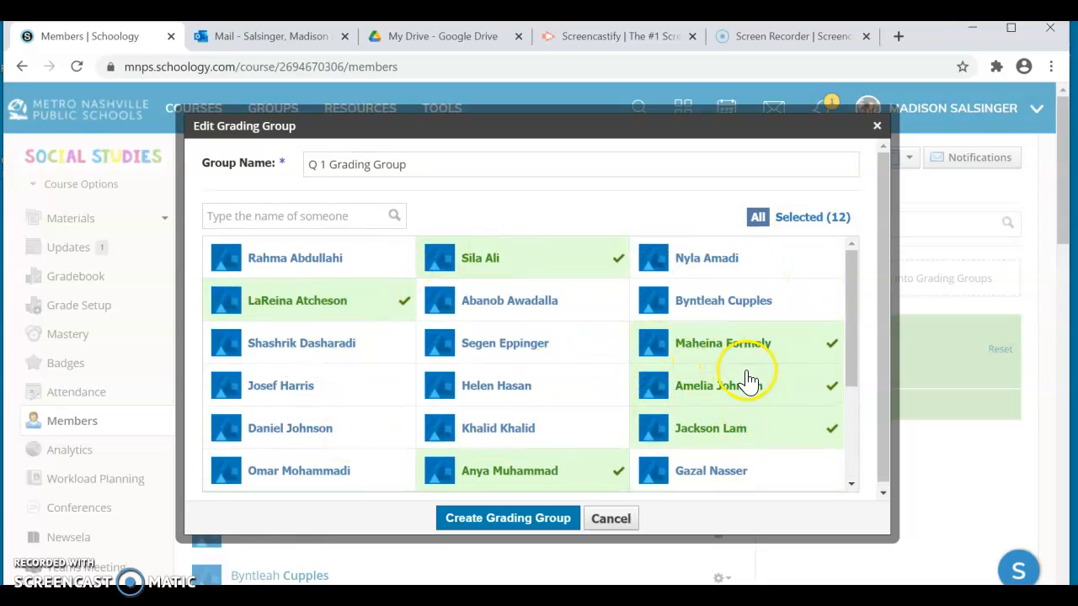
{"action": "scroll", "coordinate": [746, 384], "scroll_direction": "down", "scroll_amount": 3}
{"action": "left_click", "coordinate": [538, 518]}
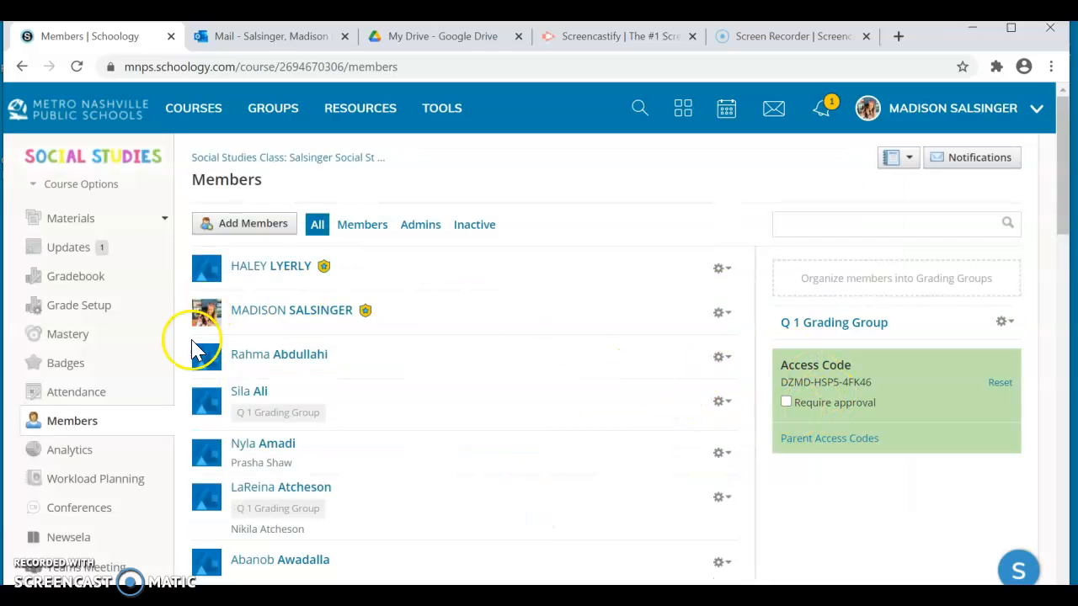
{"action": "scroll", "coordinate": [291, 446], "scroll_direction": "down", "scroll_amount": 4}
{"action": "scroll", "coordinate": [291, 451], "scroll_direction": "down", "scroll_amount": 4}
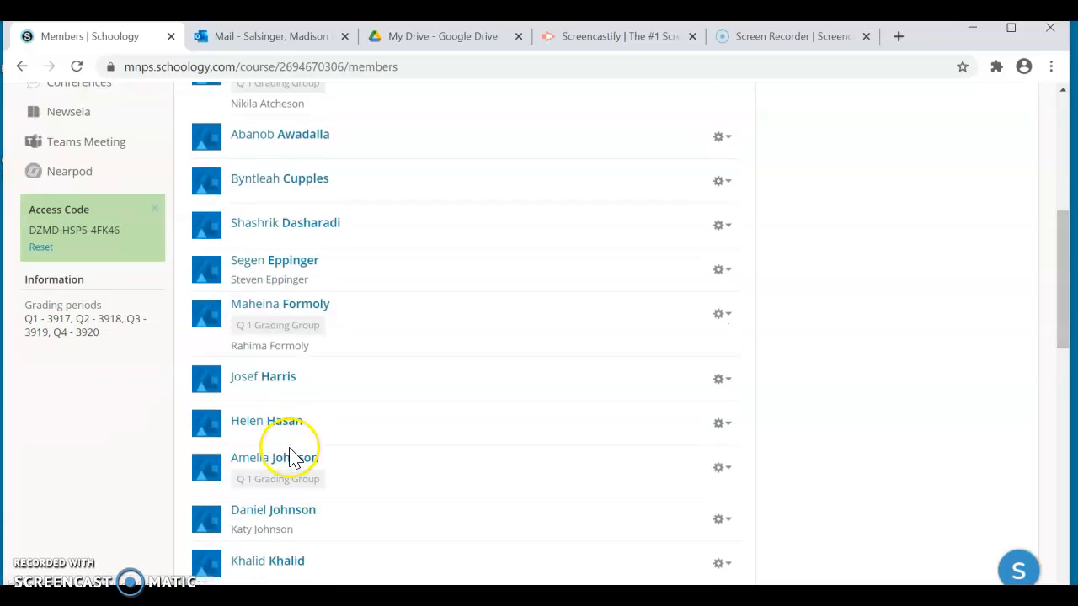
{"action": "scroll", "coordinate": [294, 454], "scroll_direction": "up", "scroll_amount": 6}
{"action": "scroll", "coordinate": [291, 451], "scroll_direction": "up", "scroll_amount": 2}
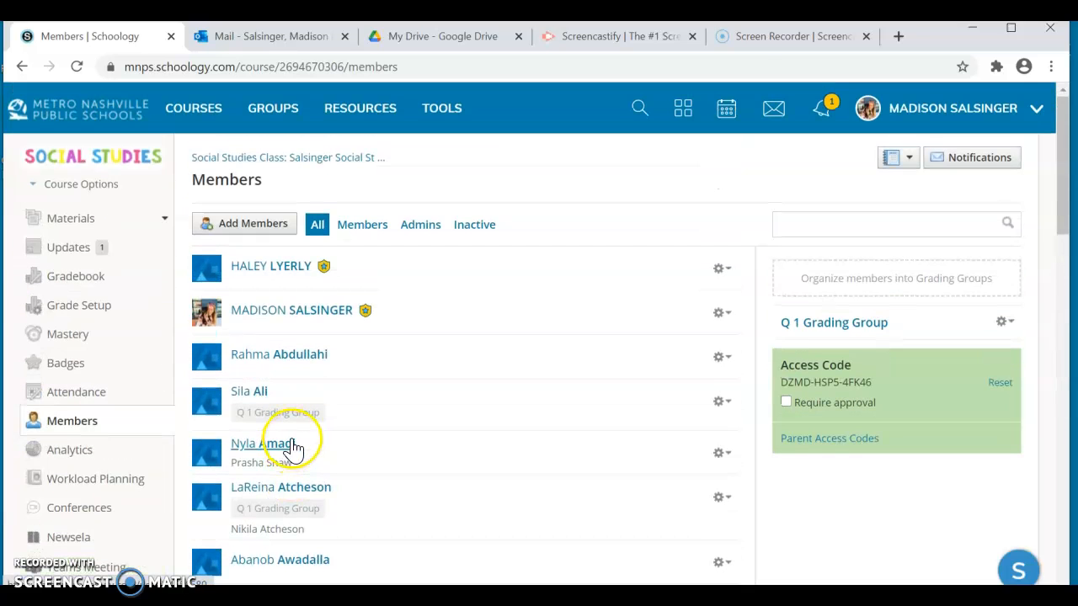
- Open the course gradebook and filter it to the Q1 - 3917 grading period
{"action": "left_click", "coordinate": [94, 287]}
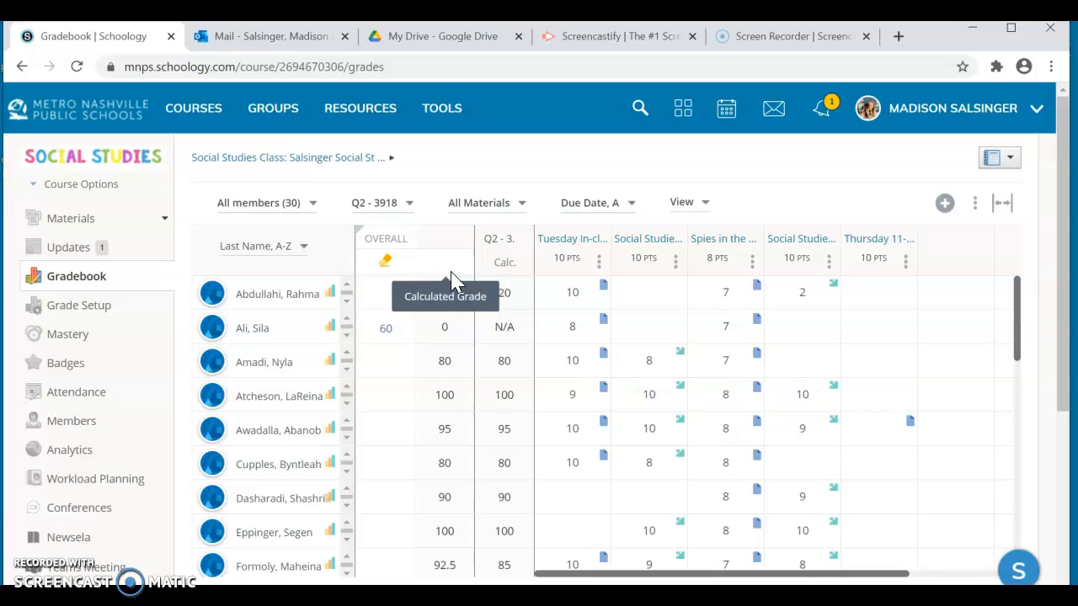
{"action": "left_click", "coordinate": [308, 211]}
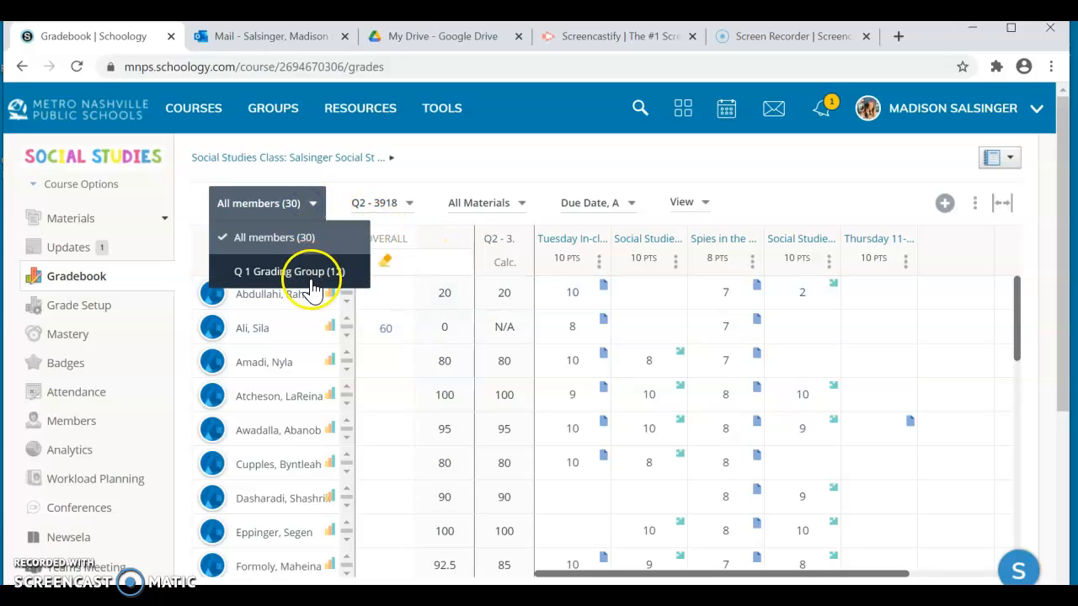
{"action": "left_click", "coordinate": [433, 176]}
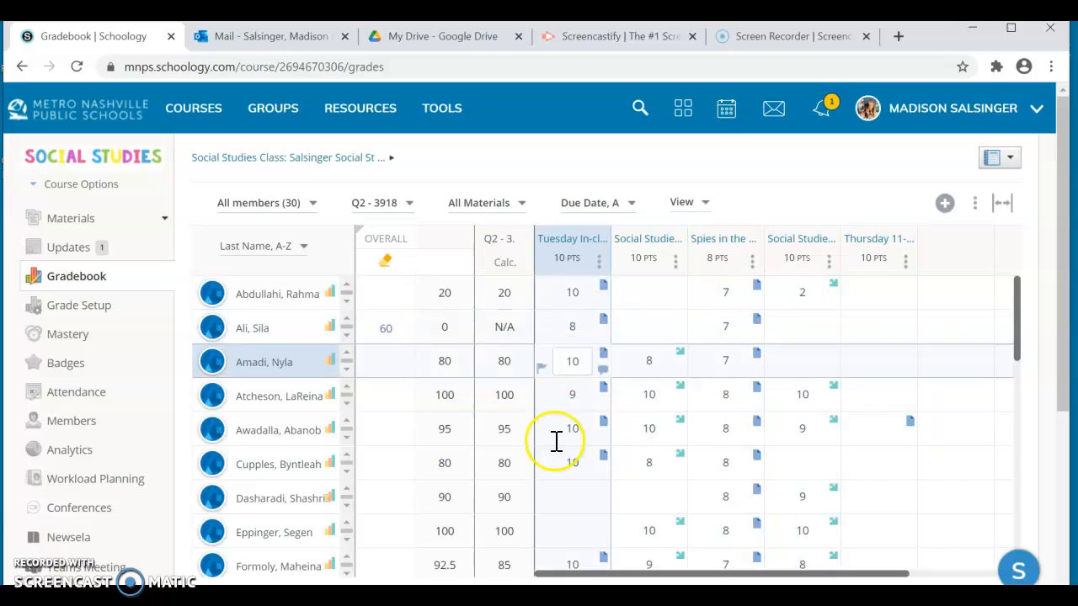
{"action": "left_click", "coordinate": [419, 193]}
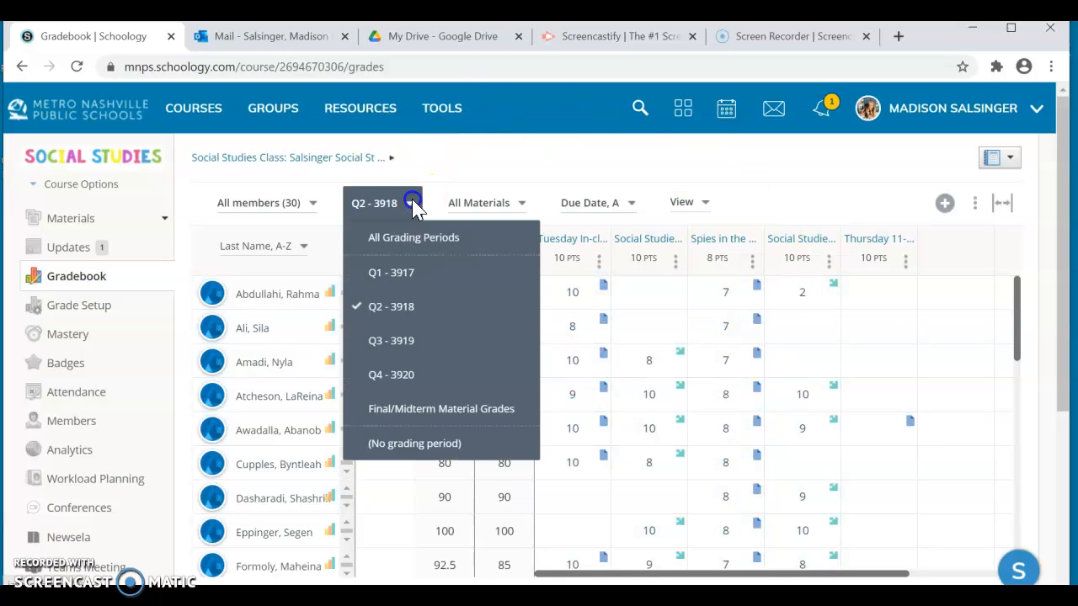
{"action": "left_click", "coordinate": [392, 272]}
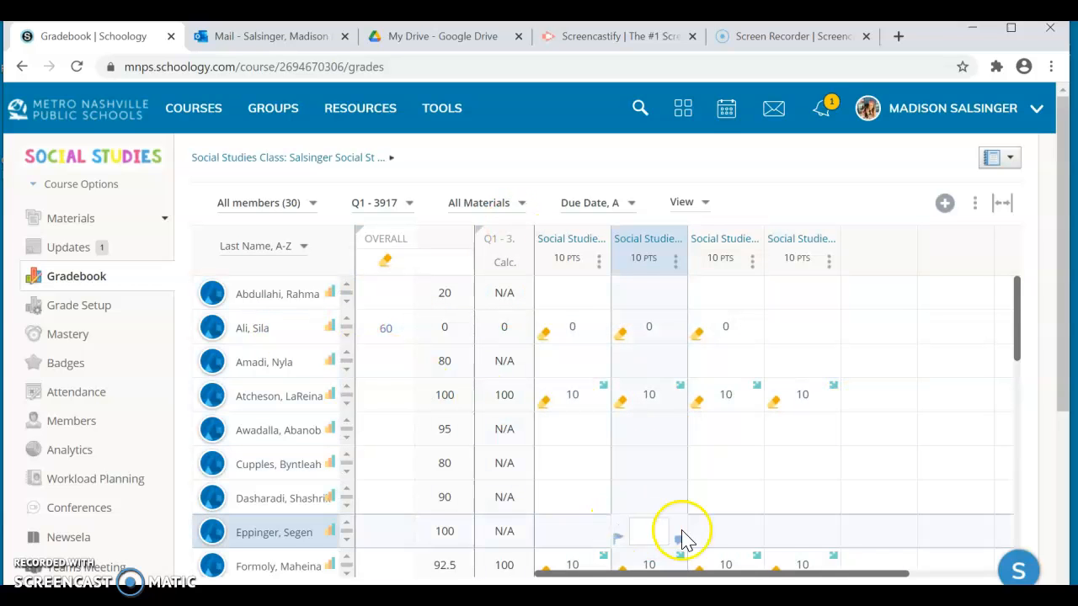
{"action": "scroll", "coordinate": [945, 483], "scroll_direction": "down", "scroll_amount": 4}
{"action": "scroll", "coordinate": [924, 485], "scroll_direction": "up", "scroll_amount": 4}
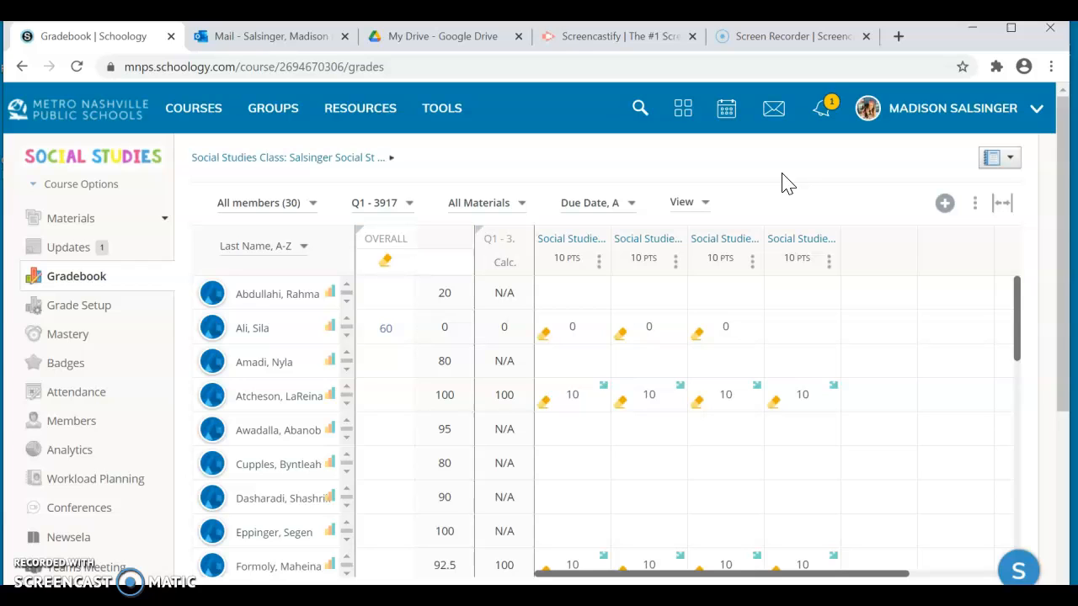
- Assign Social Studies Weekly Assessment - Week 1 only to Q 1 Grading Group, save, and check its gradebook column
{"action": "left_click", "coordinate": [596, 266]}
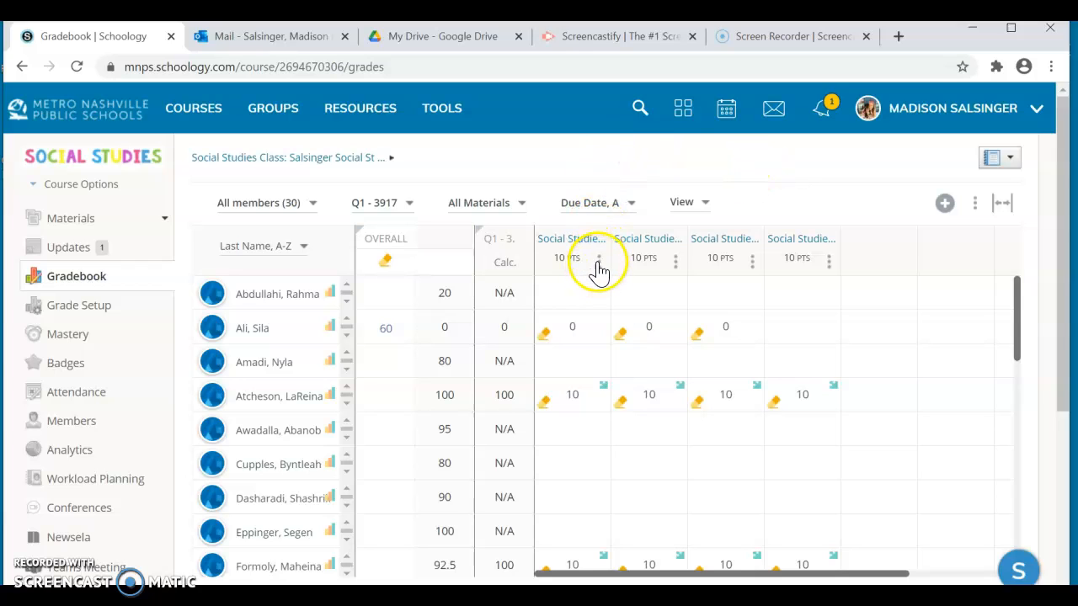
{"action": "left_click", "coordinate": [581, 293]}
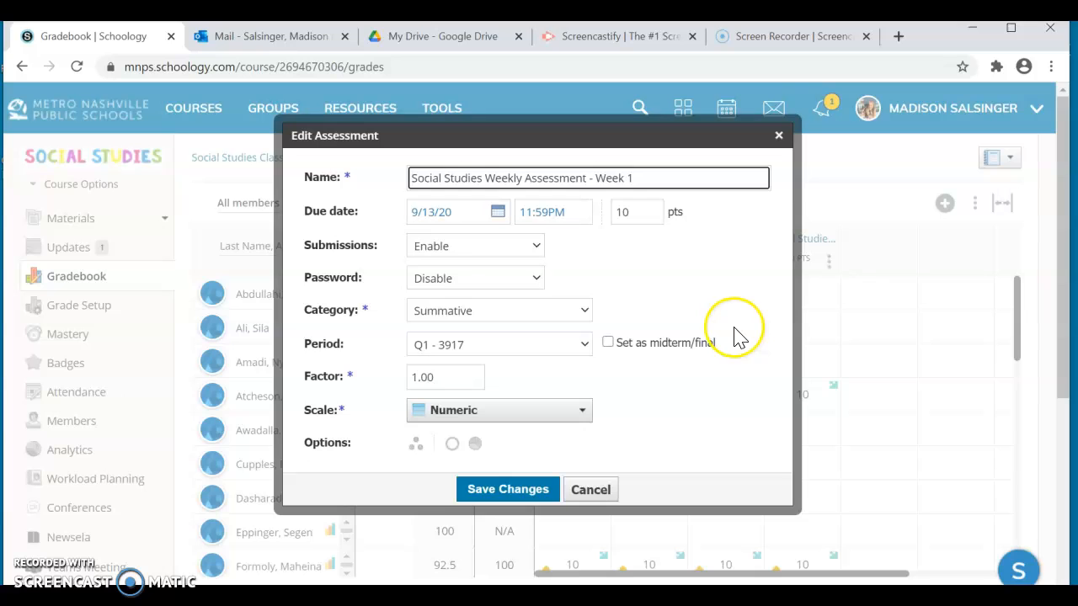
{"action": "left_click", "coordinate": [421, 449]}
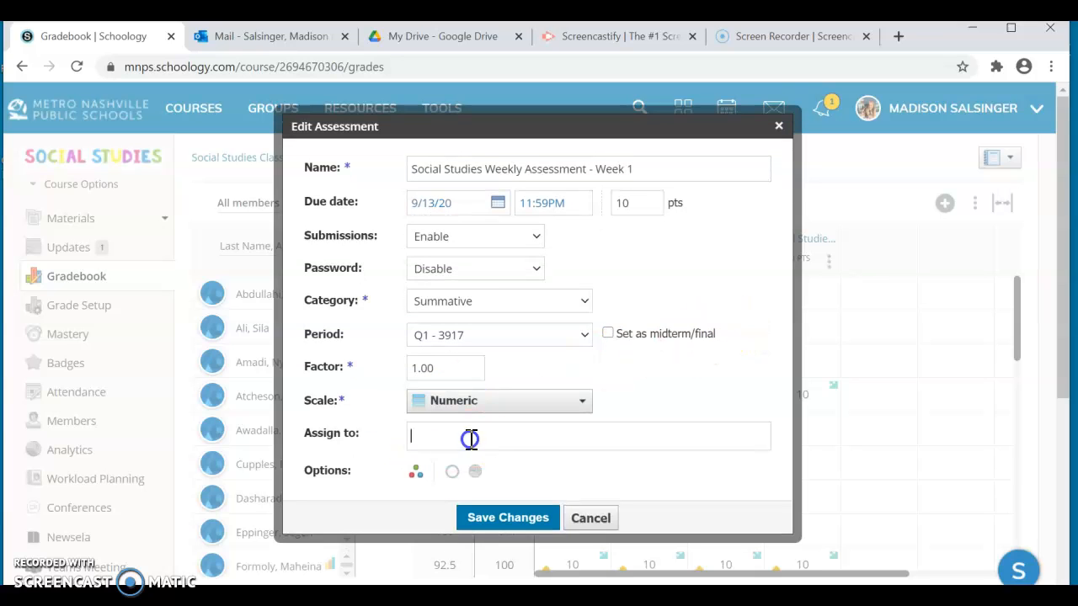
{"action": "type", "text": "q"}
{"action": "left_click", "coordinate": [477, 505]}
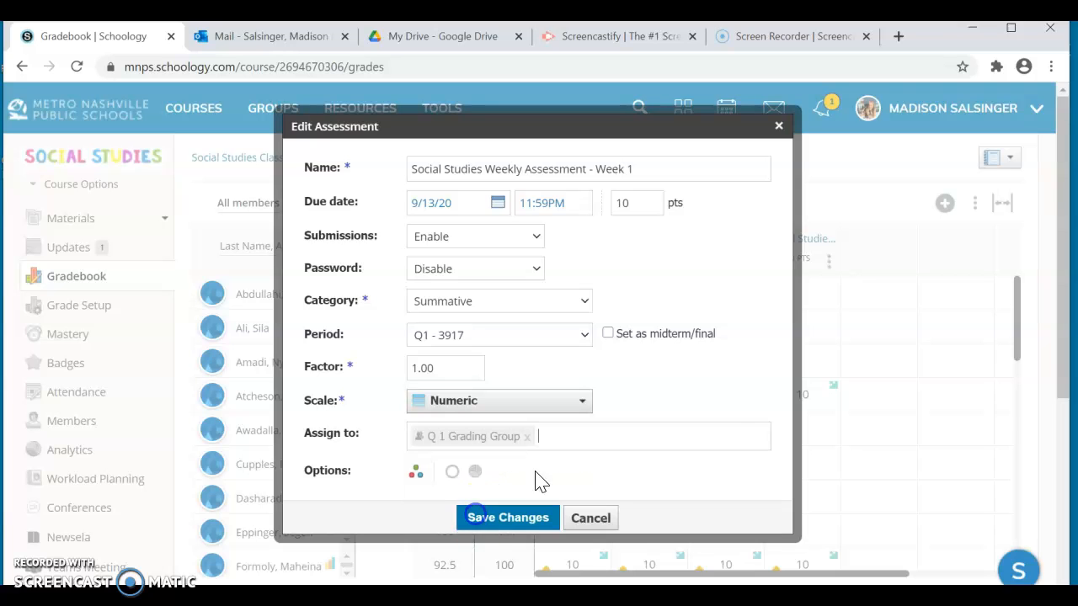
{"action": "left_click", "coordinate": [538, 519]}
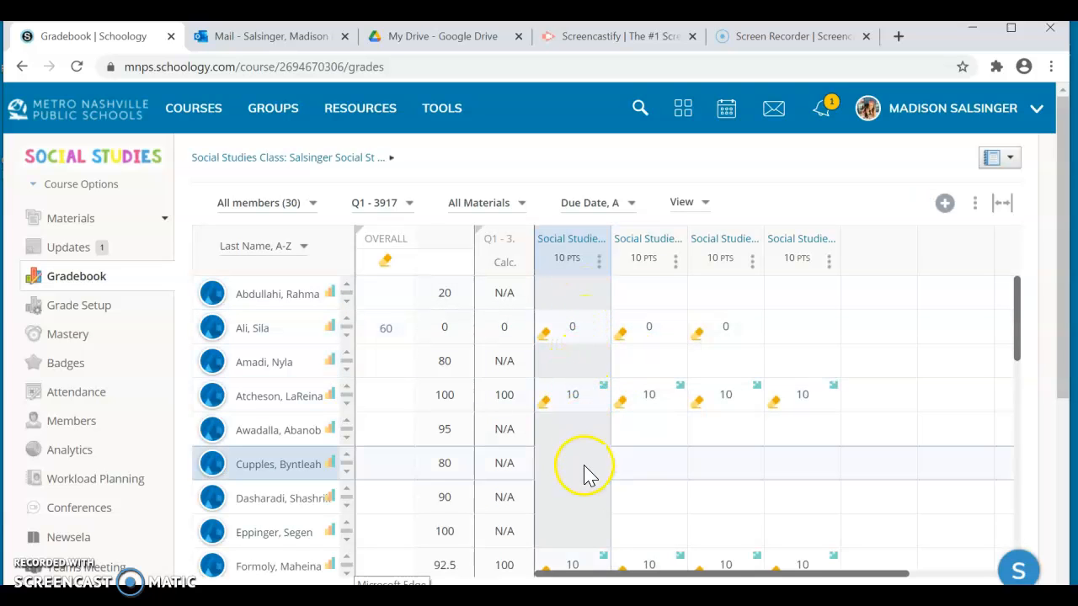
{"action": "scroll", "coordinate": [585, 472], "scroll_direction": "down", "scroll_amount": 10}
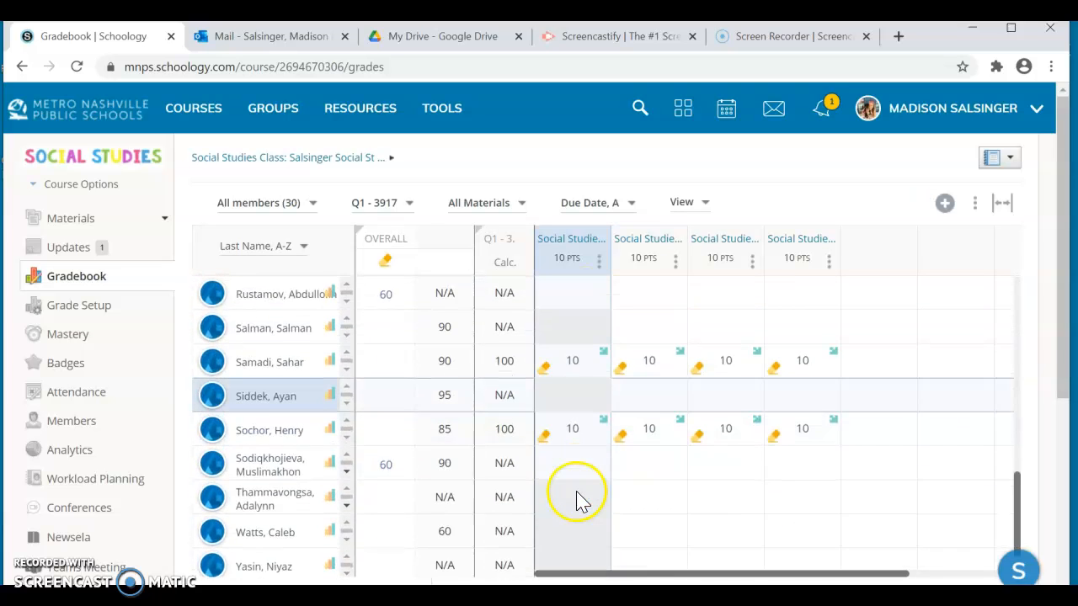
{"action": "scroll", "coordinate": [575, 500], "scroll_direction": "down", "scroll_amount": 1}
{"action": "scroll", "coordinate": [585, 377], "scroll_direction": "up", "scroll_amount": 10}
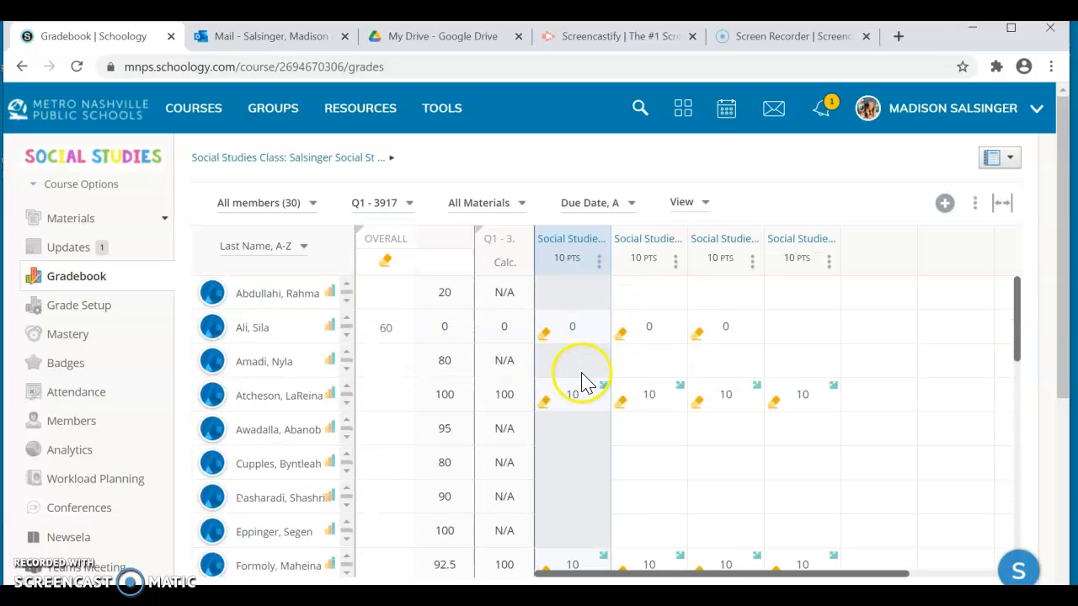
- Assign Social Studies Weekly Summative Assessment - Week 2 only to Q 1 Grading Group and save the changes
{"action": "left_click", "coordinate": [679, 264]}
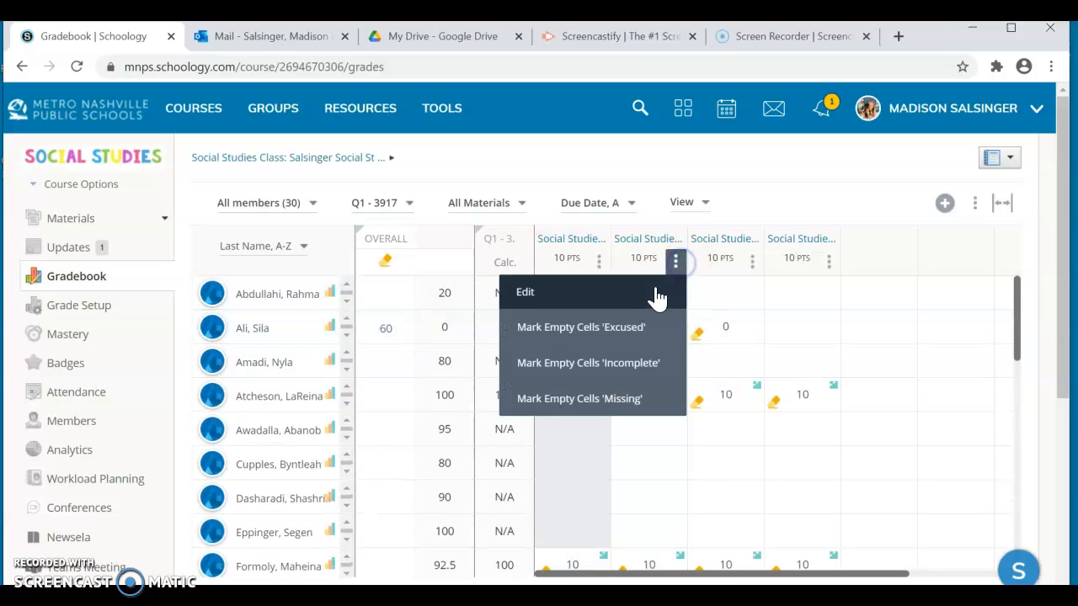
{"action": "left_click", "coordinate": [654, 293]}
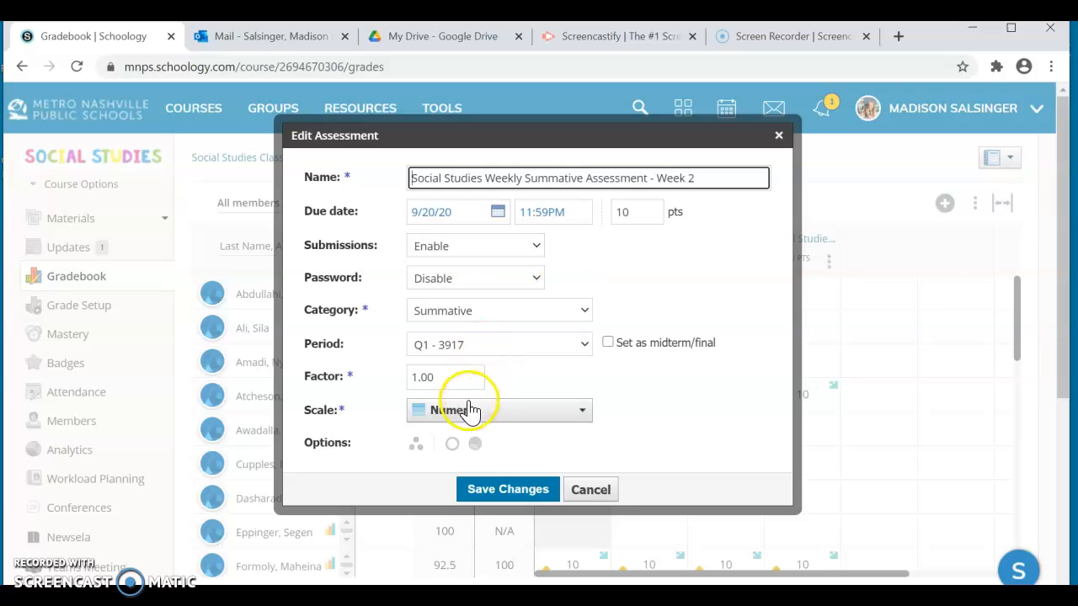
{"action": "left_click", "coordinate": [418, 443]}
{"action": "left_click", "coordinate": [445, 435]}
{"action": "type", "text": "q"}
{"action": "left_click", "coordinate": [481, 513]}
{"action": "left_click", "coordinate": [483, 518]}
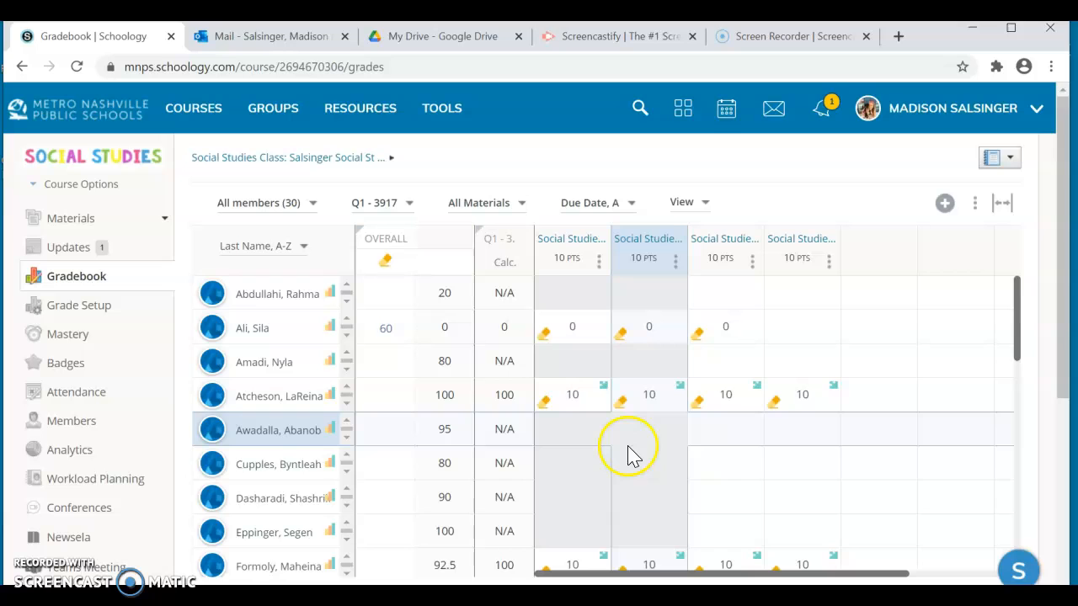
- Assign Social Studies Weekly Summative Assessment - Week 3 only to Q 1 Grading Group and save the changes
{"action": "left_click", "coordinate": [755, 261]}
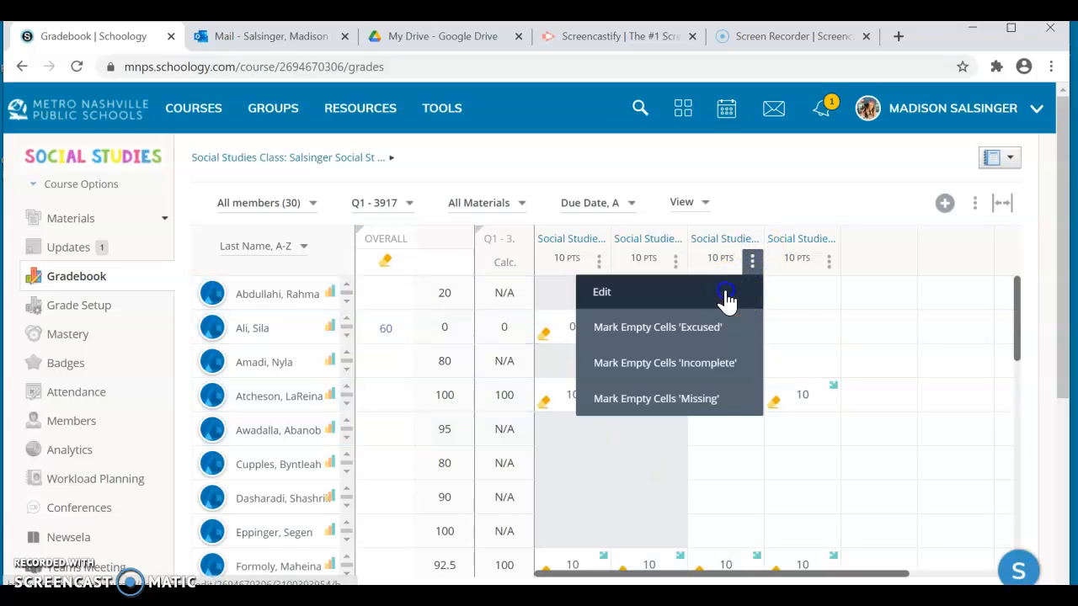
{"action": "left_click", "coordinate": [724, 294]}
{"action": "left_click", "coordinate": [416, 444]}
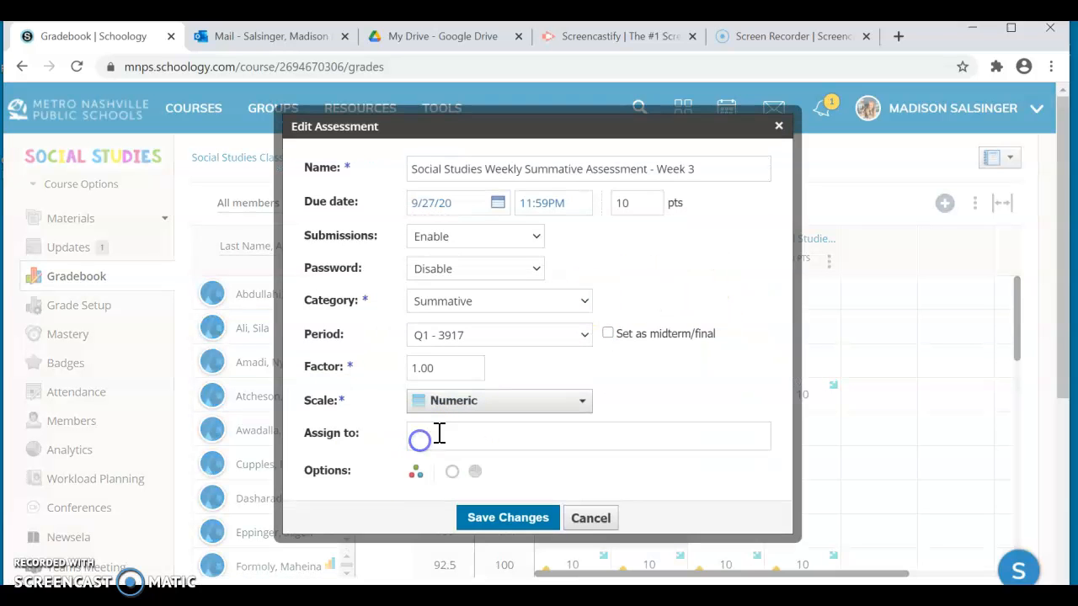
{"action": "type", "text": "q"}
{"action": "left_click", "coordinate": [474, 518]}
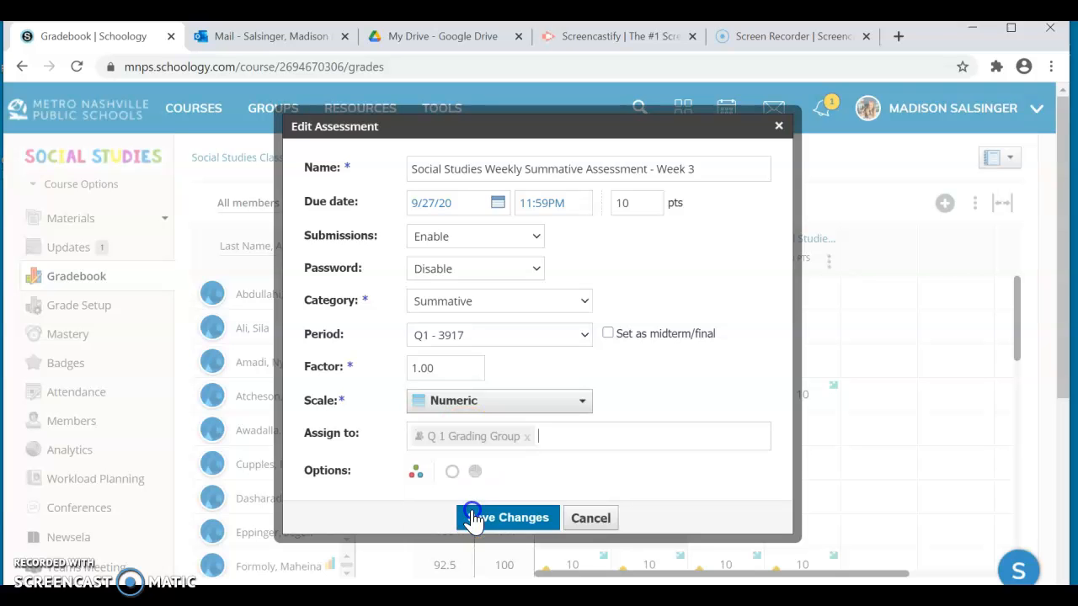
{"action": "left_click", "coordinate": [508, 520]}
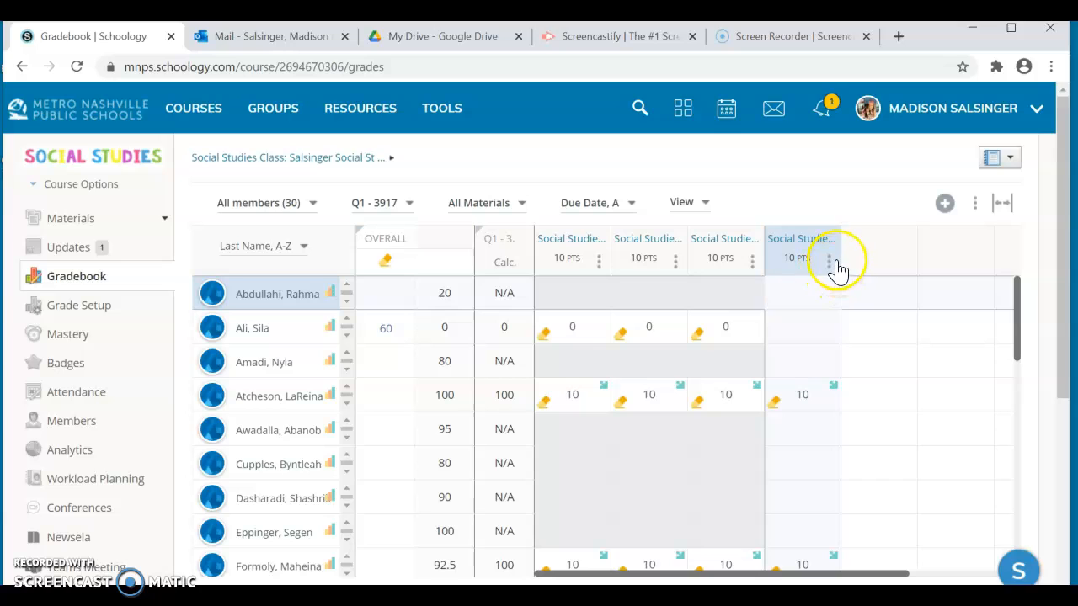
- Assign Social Studies Weekly Summative Assessment - Week 4 only to Q 1 Grading Group, save, and check the Q1 gradebook columns
{"action": "left_click", "coordinate": [829, 262]}
{"action": "left_click", "coordinate": [786, 292]}
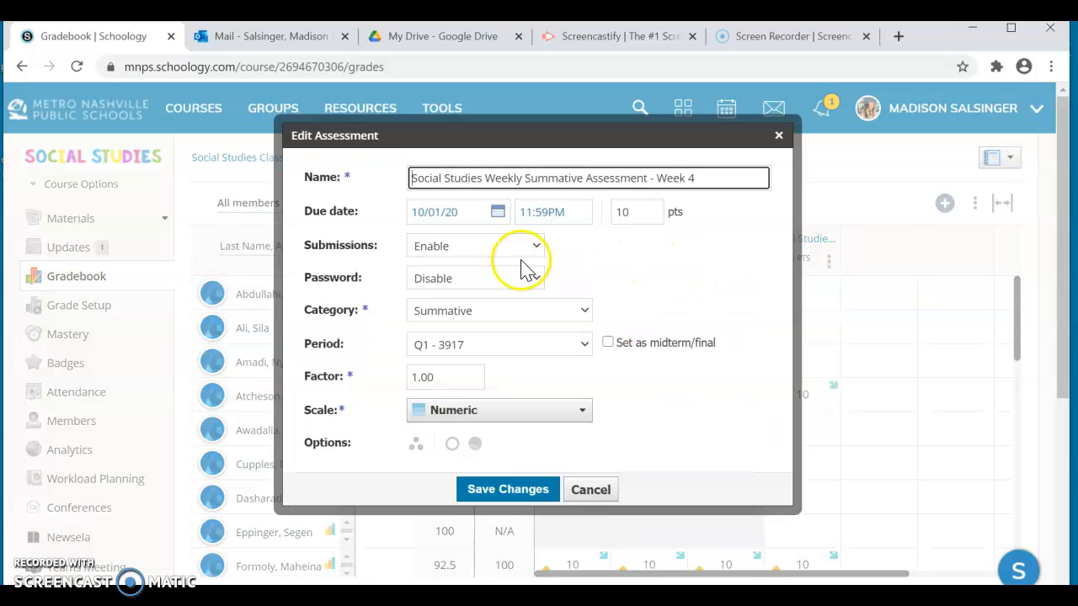
{"action": "left_click", "coordinate": [416, 446]}
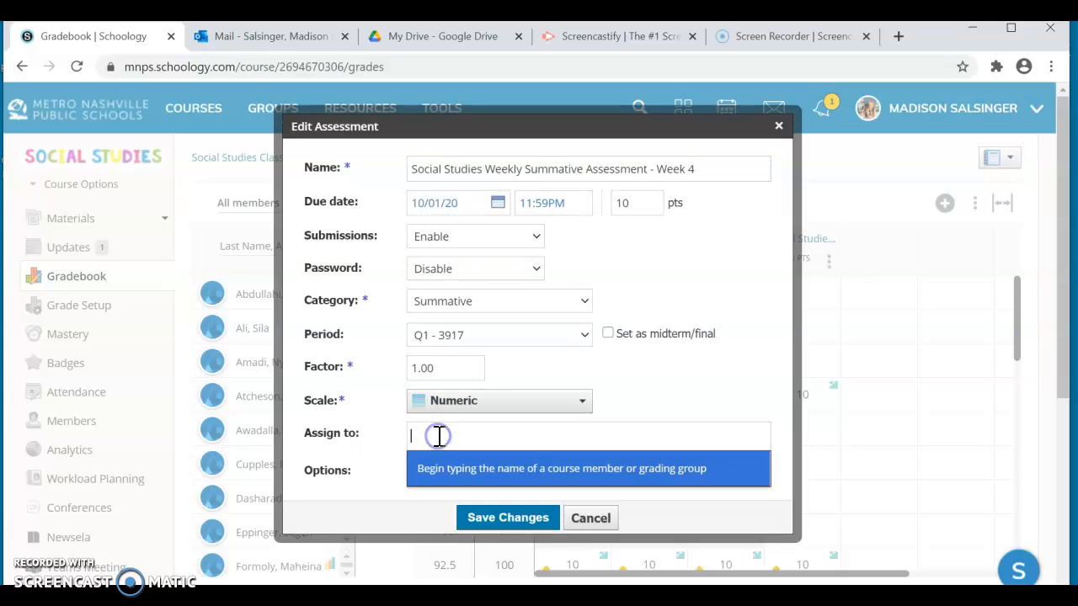
{"action": "type", "text": "q"}
{"action": "left_click", "coordinate": [469, 510]}
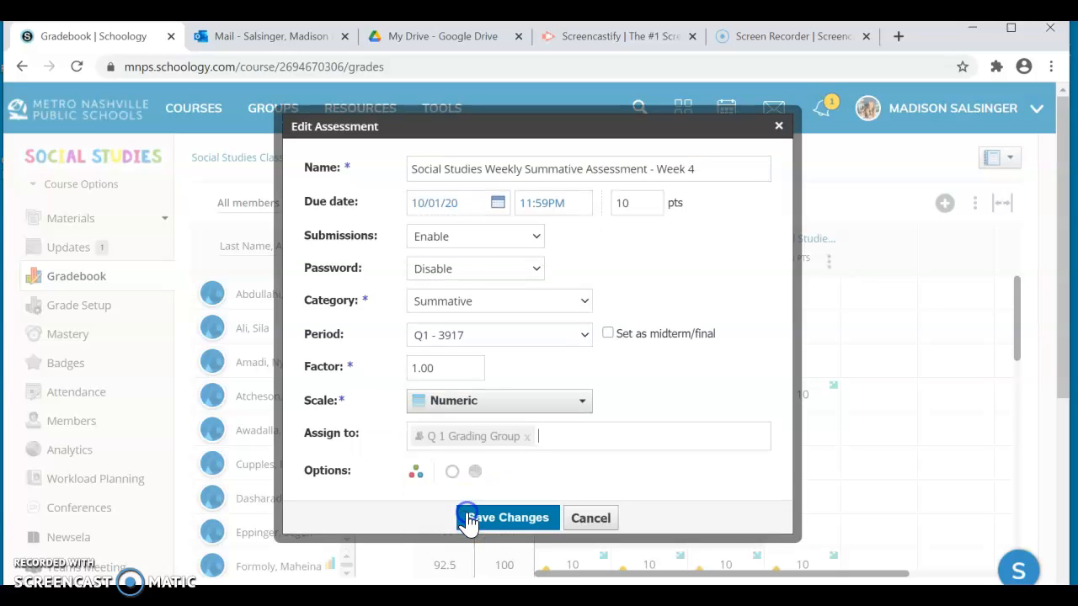
{"action": "left_click", "coordinate": [494, 527]}
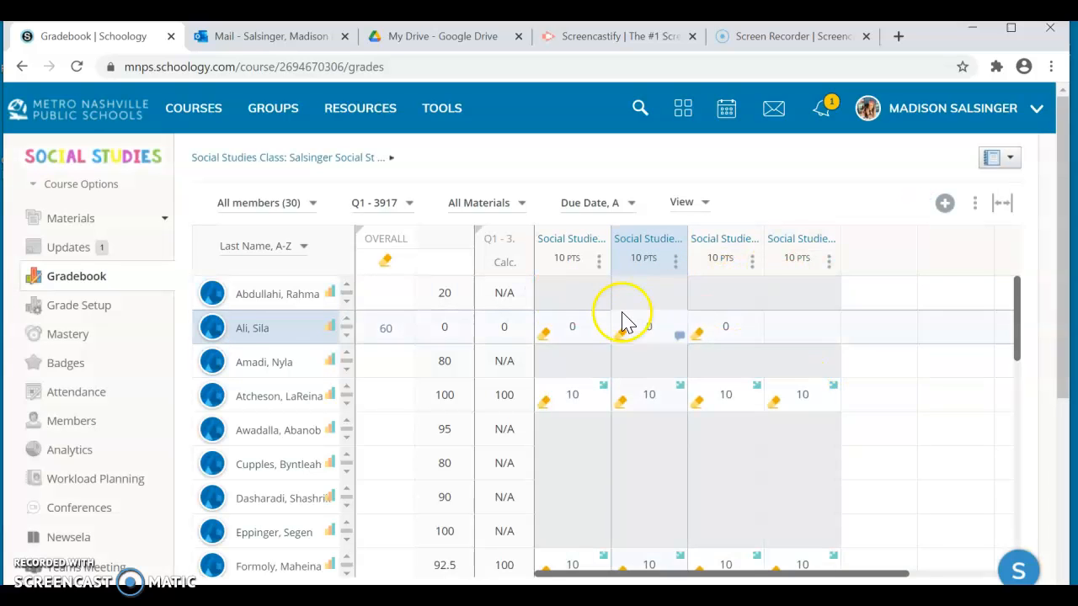
{"action": "scroll", "coordinate": [711, 510], "scroll_direction": "down", "scroll_amount": 1}
{"action": "scroll", "coordinate": [710, 508], "scroll_direction": "up", "scroll_amount": 1}
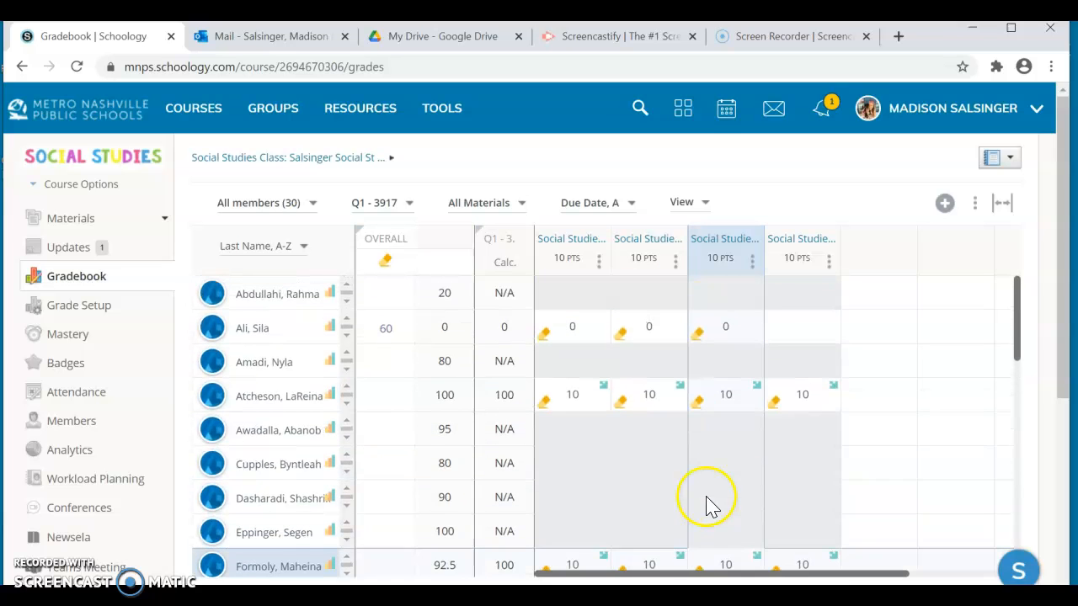
{"action": "left_click", "coordinate": [655, 332]}
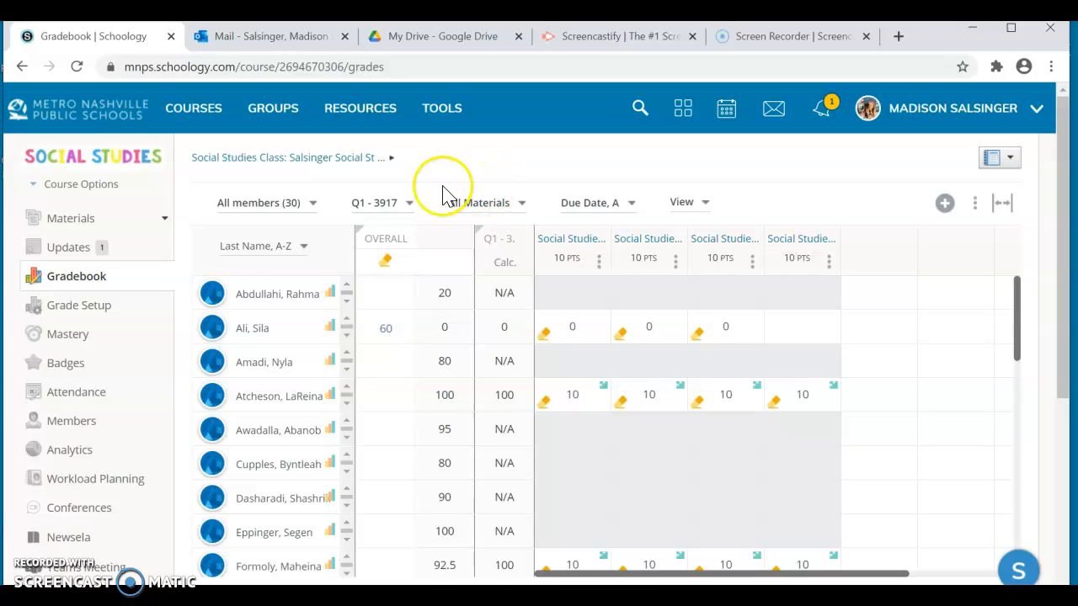
- Start a new grading group for the course members and name it Q 2 Grading Group
{"action": "left_click", "coordinate": [85, 422]}
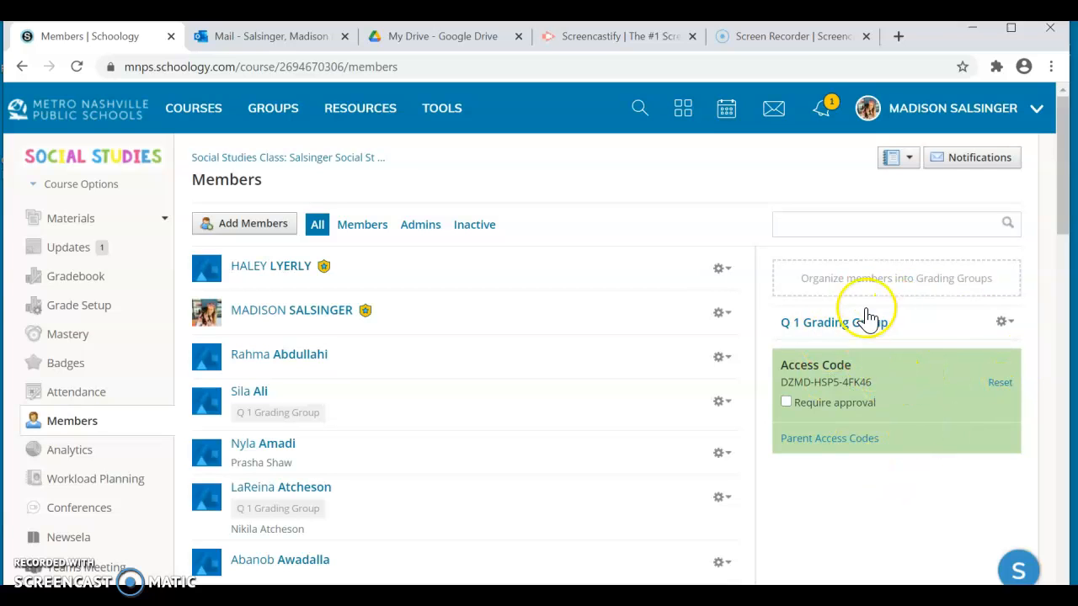
{"action": "left_click", "coordinate": [871, 283]}
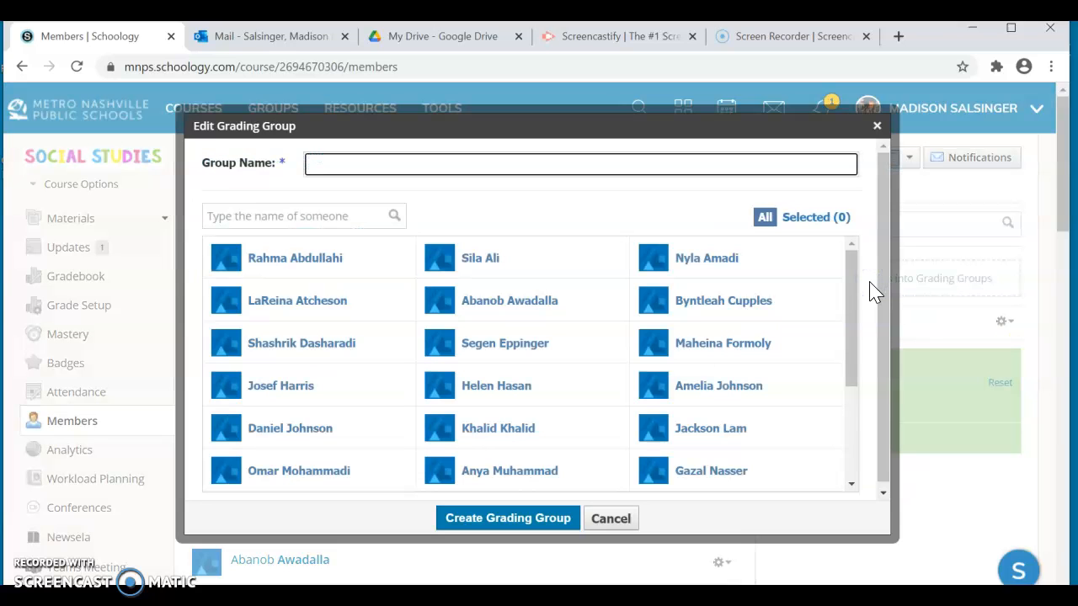
{"action": "left_click", "coordinate": [765, 219]}
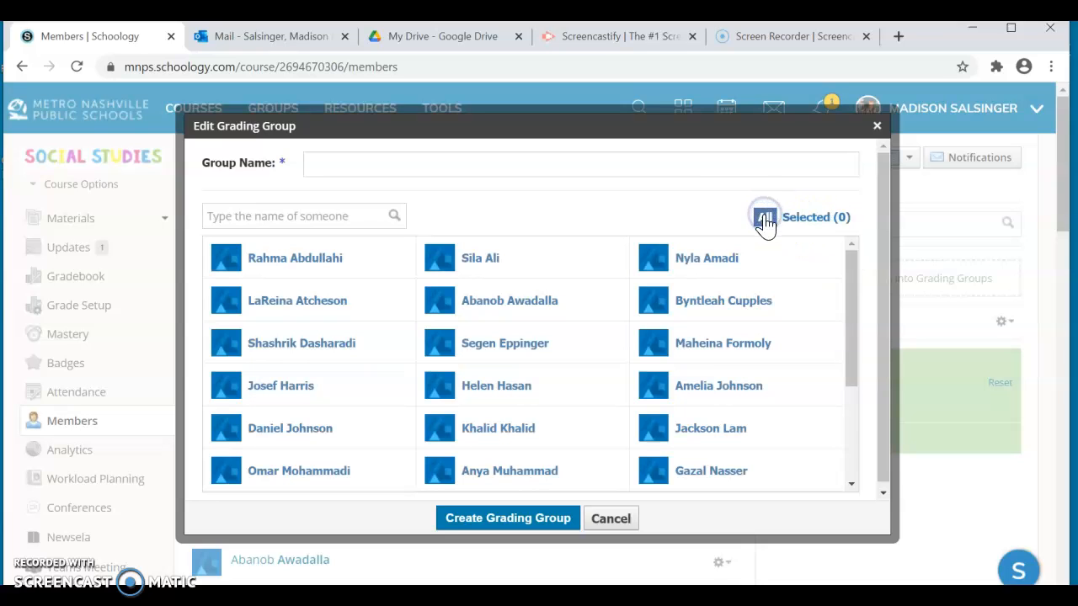
{"action": "left_click", "coordinate": [744, 168]}
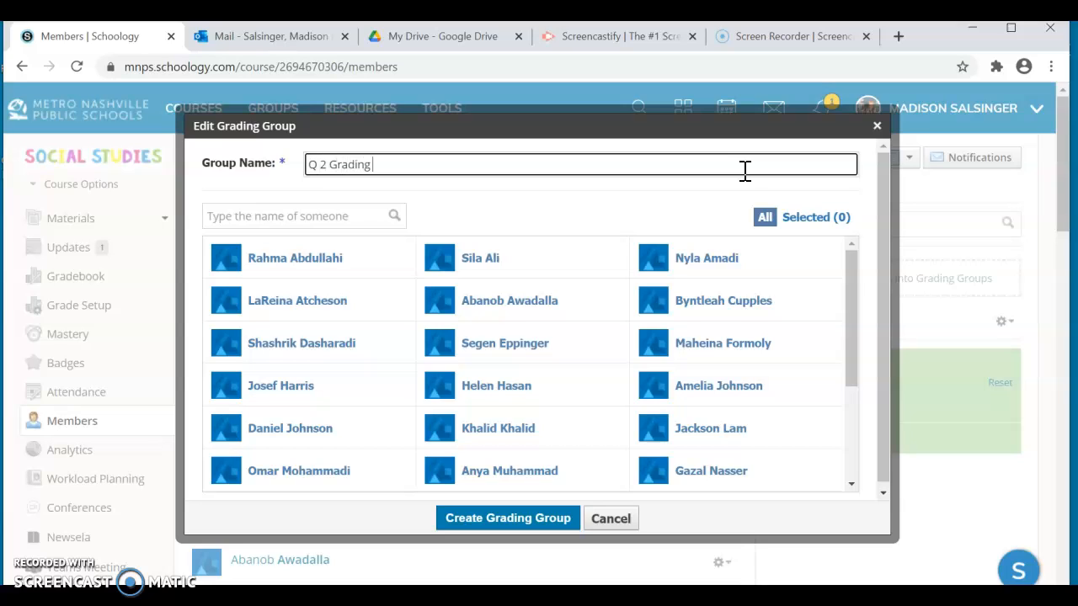
{"action": "left_click", "coordinate": [812, 219]}
{"action": "left_click", "coordinate": [765, 220]}
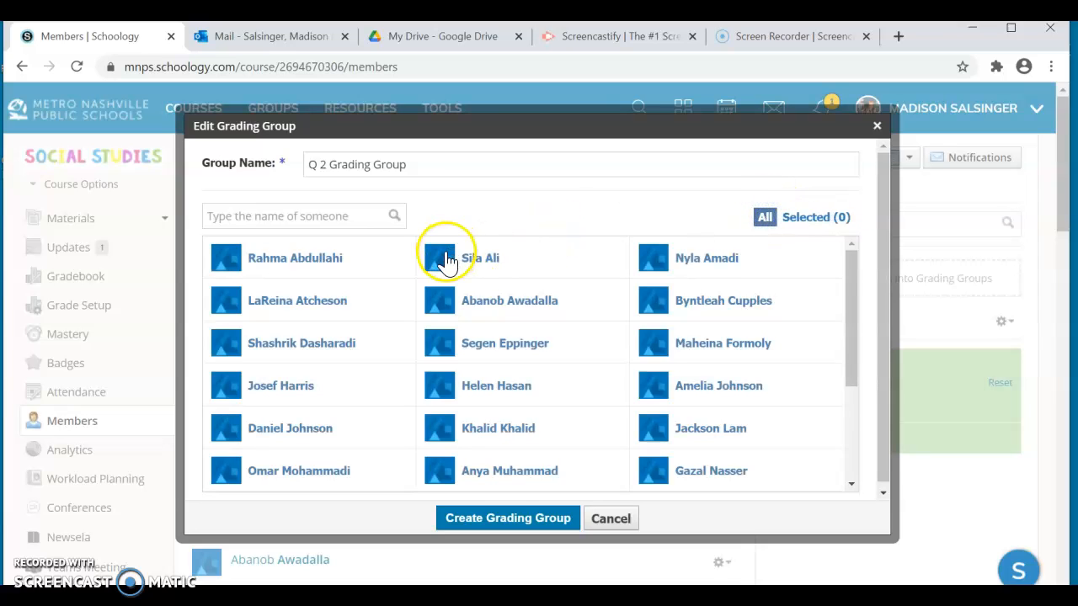
- Select every student in the course for Q 2 Grading Group and create the group
{"action": "left_click", "coordinate": [287, 262]}
{"action": "left_click", "coordinate": [296, 304]}
{"action": "left_click", "coordinate": [310, 344]}
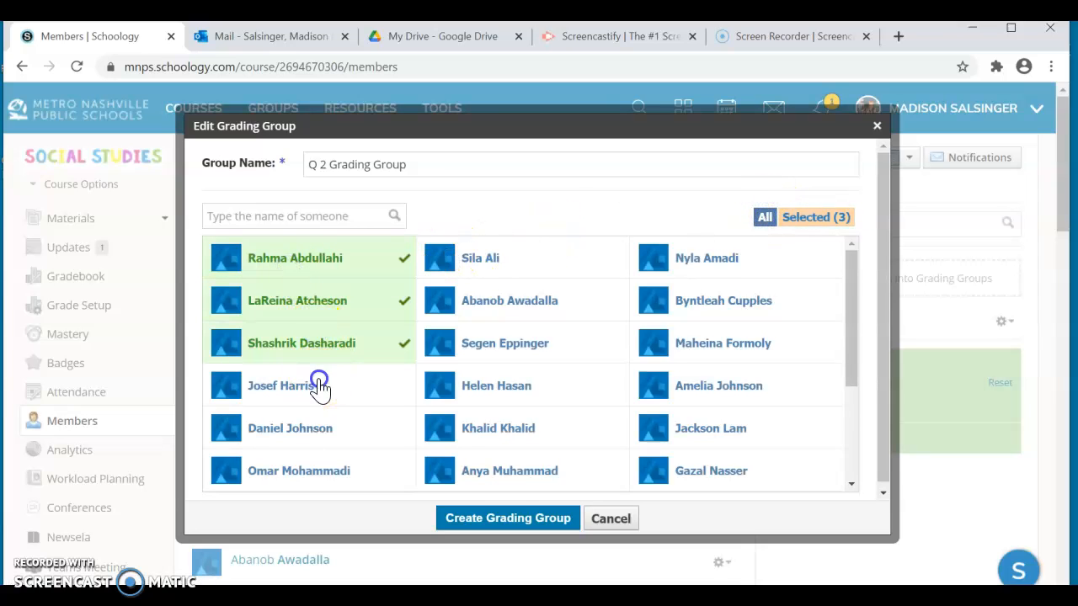
{"action": "left_click", "coordinate": [320, 388]}
{"action": "left_click", "coordinate": [308, 434]}
{"action": "left_click", "coordinate": [325, 477]}
{"action": "scroll", "coordinate": [364, 455], "scroll_direction": "down", "scroll_amount": 2}
{"action": "left_click", "coordinate": [370, 347]}
{"action": "left_click", "coordinate": [368, 383]}
{"action": "left_click", "coordinate": [360, 427]}
{"action": "left_click", "coordinate": [368, 478]}
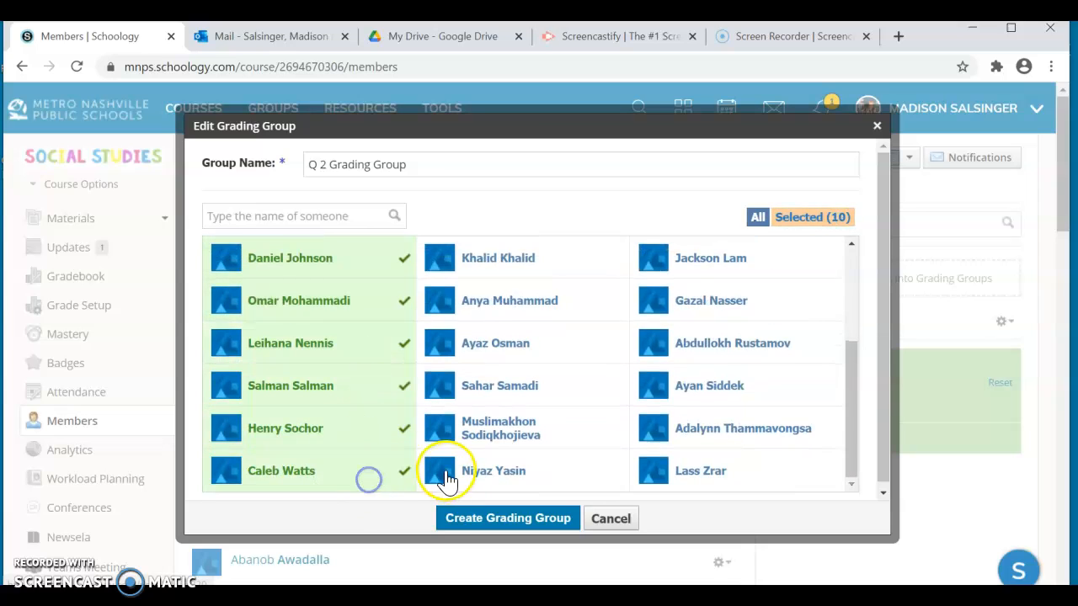
{"action": "left_click", "coordinate": [447, 476]}
{"action": "left_click", "coordinate": [481, 427]}
{"action": "left_click", "coordinate": [501, 379]}
{"action": "left_click", "coordinate": [509, 343]}
{"action": "left_click", "coordinate": [530, 299]}
{"action": "scroll", "coordinate": [537, 305], "scroll_direction": "up", "scroll_amount": 2}
{"action": "left_click", "coordinate": [525, 430]}
{"action": "left_click", "coordinate": [547, 379]}
{"action": "left_click", "coordinate": [553, 345]}
{"action": "left_click", "coordinate": [562, 301]}
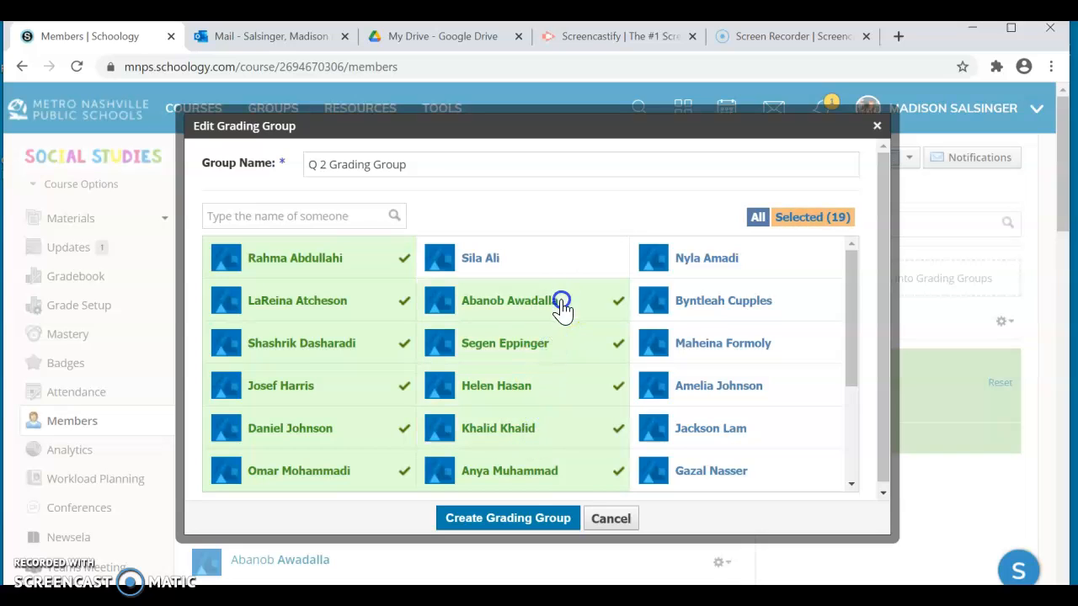
{"action": "left_click", "coordinate": [556, 259]}
{"action": "left_click", "coordinate": [698, 277]}
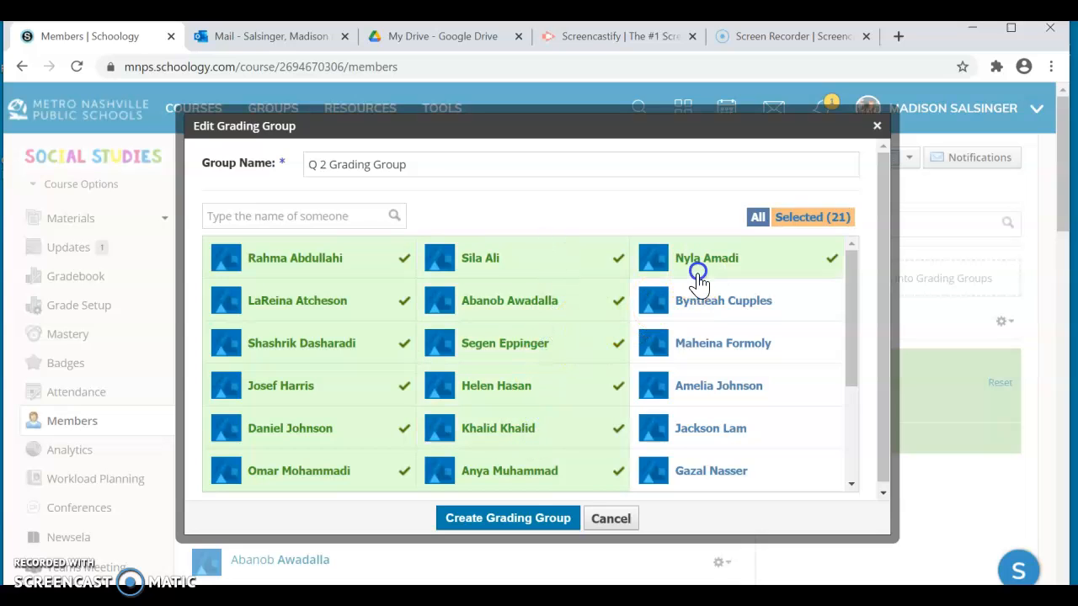
{"action": "left_click", "coordinate": [698, 301]}
{"action": "left_click", "coordinate": [696, 343]}
{"action": "left_click", "coordinate": [703, 386]}
{"action": "scroll", "coordinate": [734, 392], "scroll_direction": "down", "scroll_amount": 2}
{"action": "left_click", "coordinate": [712, 261]}
{"action": "left_click", "coordinate": [709, 305]}
{"action": "left_click", "coordinate": [708, 345]}
{"action": "left_click", "coordinate": [697, 384]}
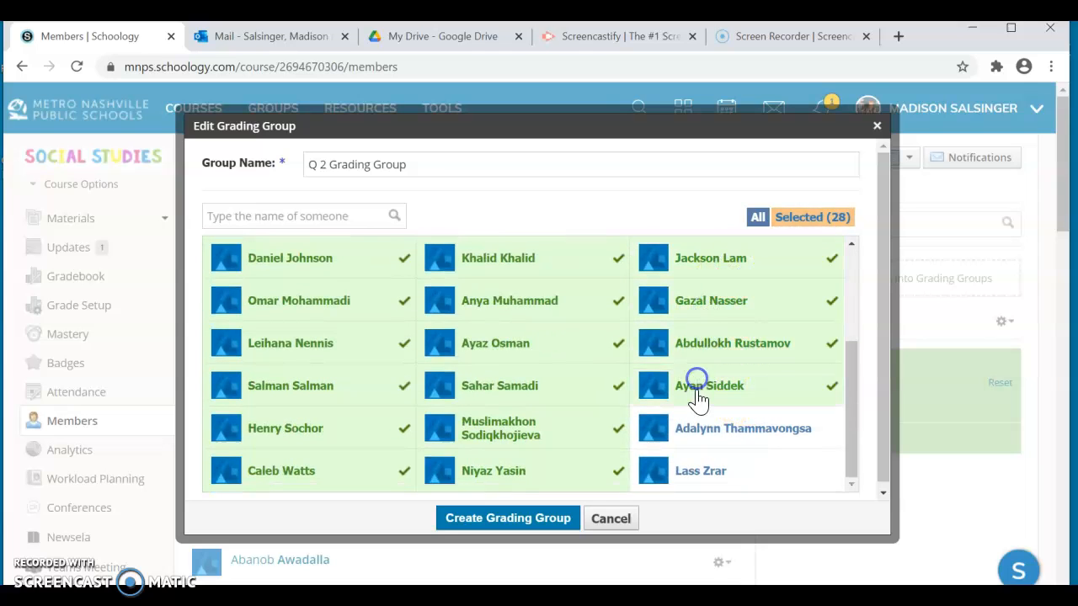
{"action": "left_click", "coordinate": [698, 430]}
{"action": "left_click", "coordinate": [703, 469]}
{"action": "left_click", "coordinate": [517, 521]}
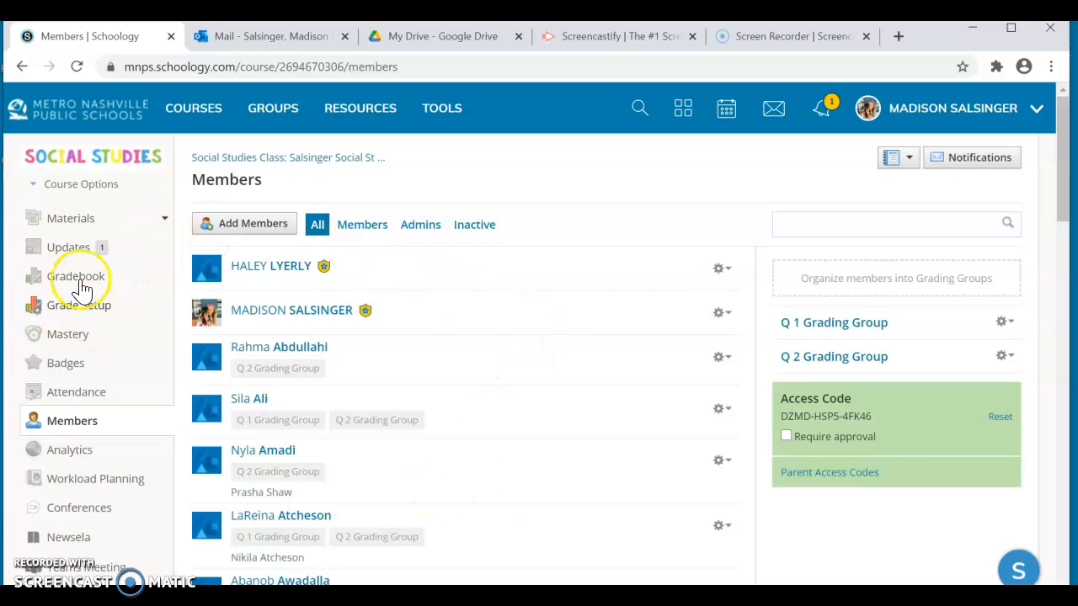
- Open the Thursday folder from the Social Studies course materials
{"action": "left_click", "coordinate": [106, 224]}
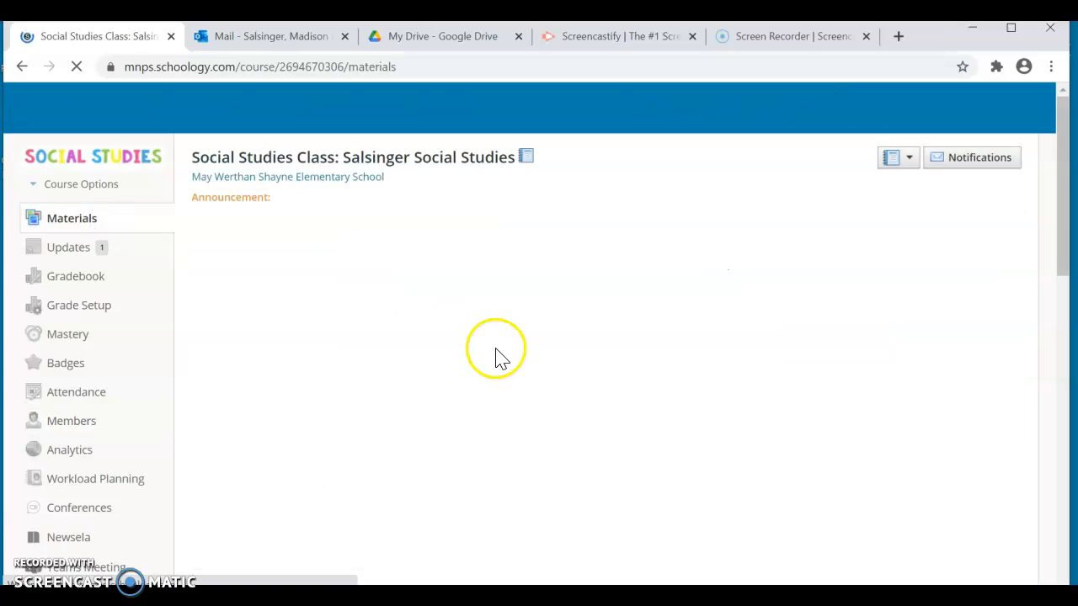
{"action": "scroll", "coordinate": [648, 421], "scroll_direction": "down", "scroll_amount": 1}
{"action": "scroll", "coordinate": [648, 422], "scroll_direction": "down", "scroll_amount": 3}
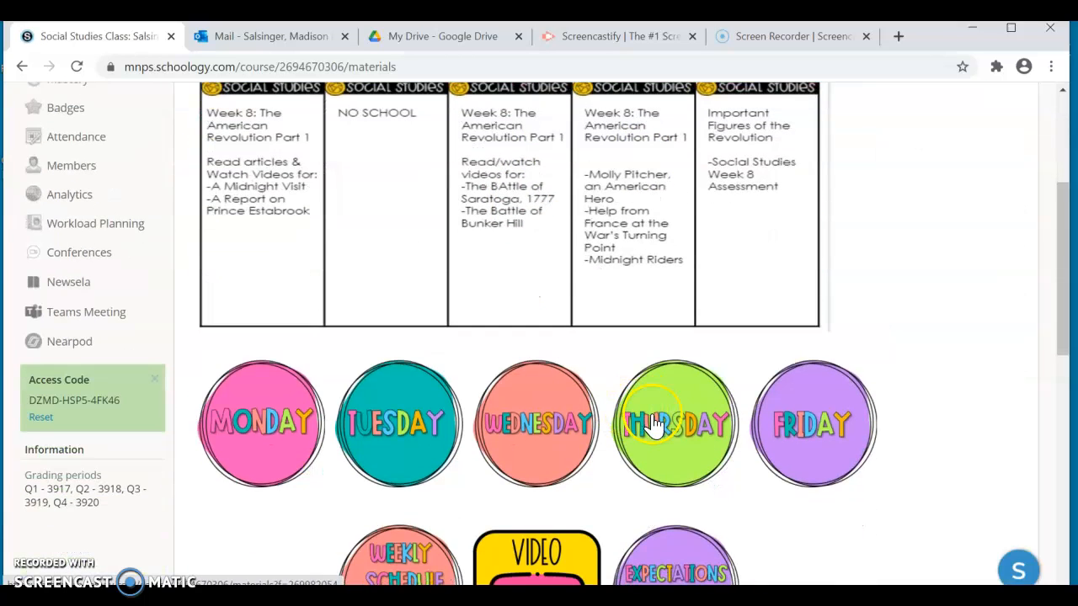
{"action": "left_click", "coordinate": [654, 425]}
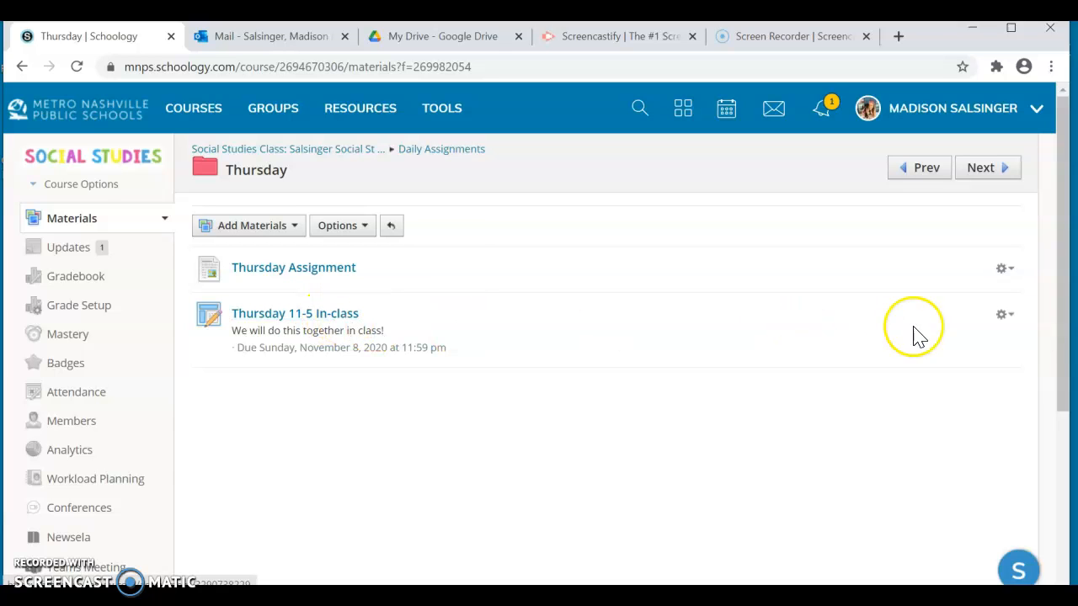
- Edit the Thursday 11-5 In-class assignment to assign it only to Q 2 Grading Group, and save the changes
{"action": "left_click", "coordinate": [1003, 317]}
{"action": "left_click", "coordinate": [976, 336]}
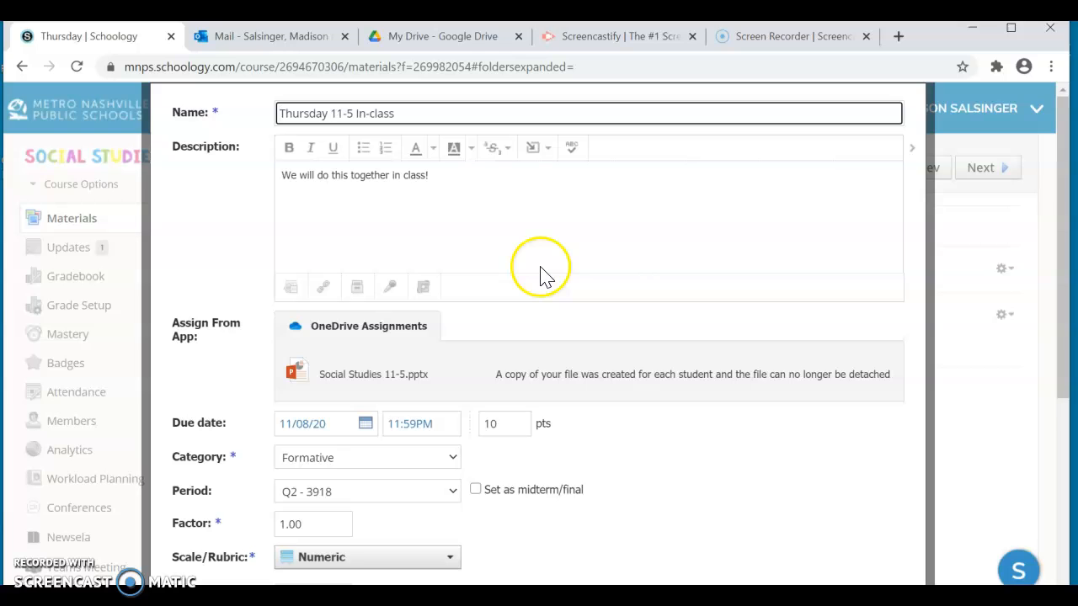
{"action": "scroll", "coordinate": [587, 239], "scroll_direction": "down", "scroll_amount": 4}
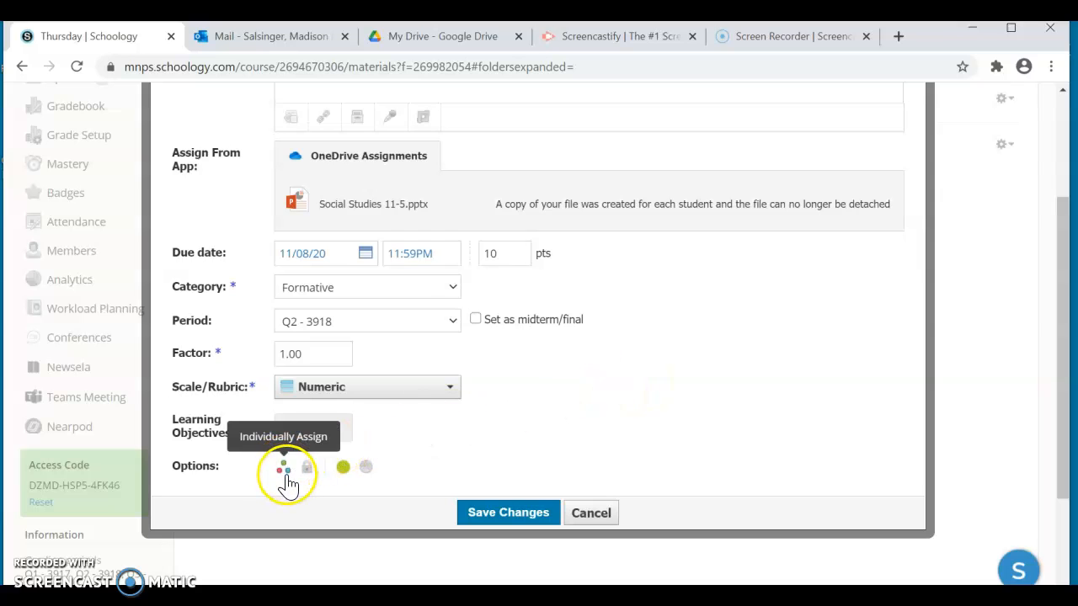
{"action": "left_click", "coordinate": [286, 472]}
{"action": "scroll", "coordinate": [428, 493], "scroll_direction": "down", "scroll_amount": 3}
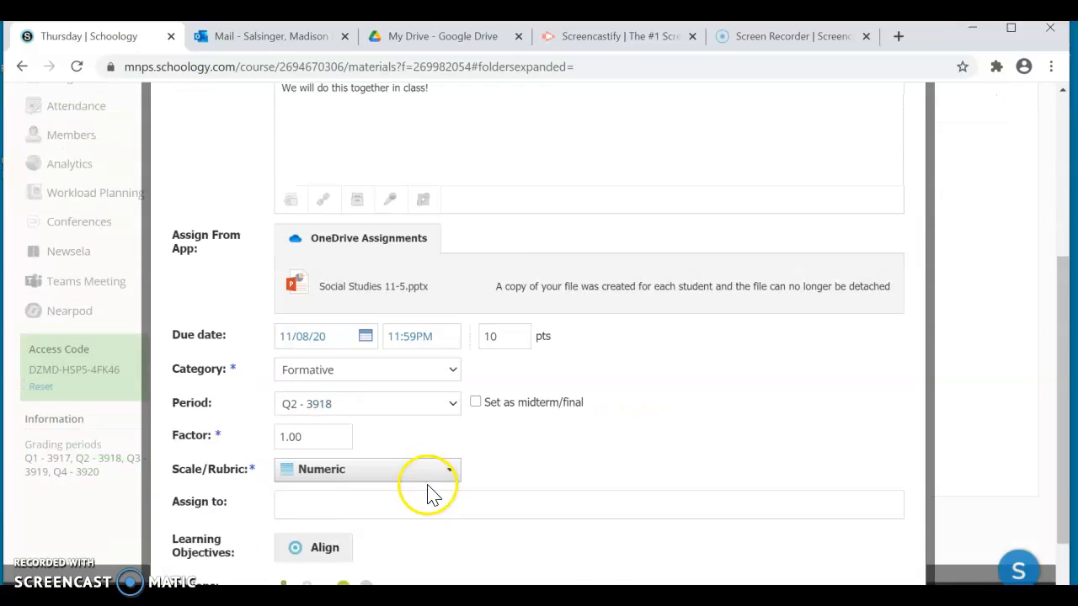
{"action": "type", "text": "Q"}
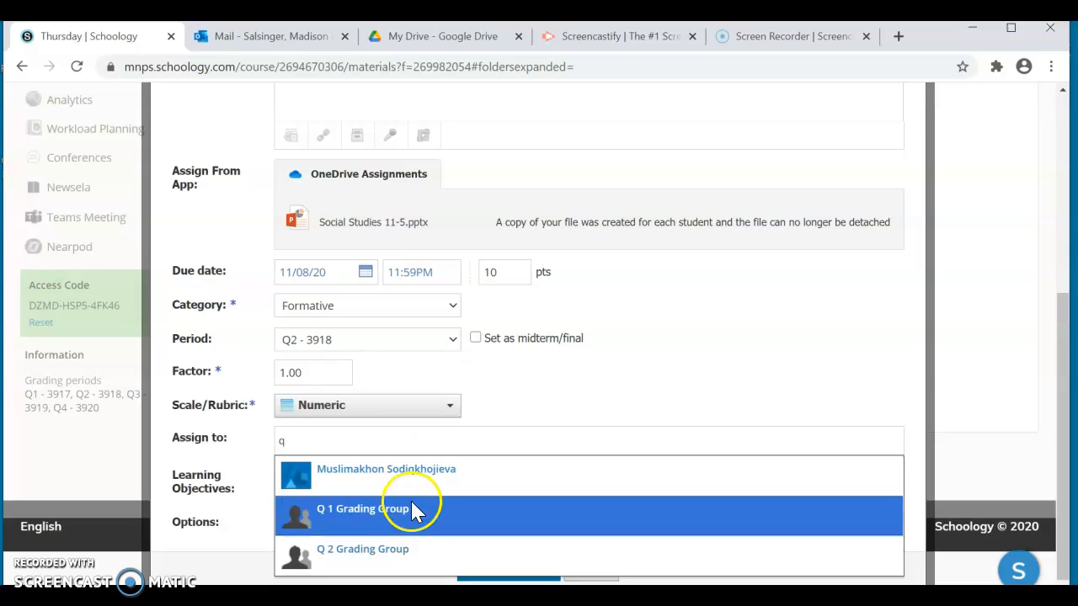
{"action": "left_click", "coordinate": [387, 549]}
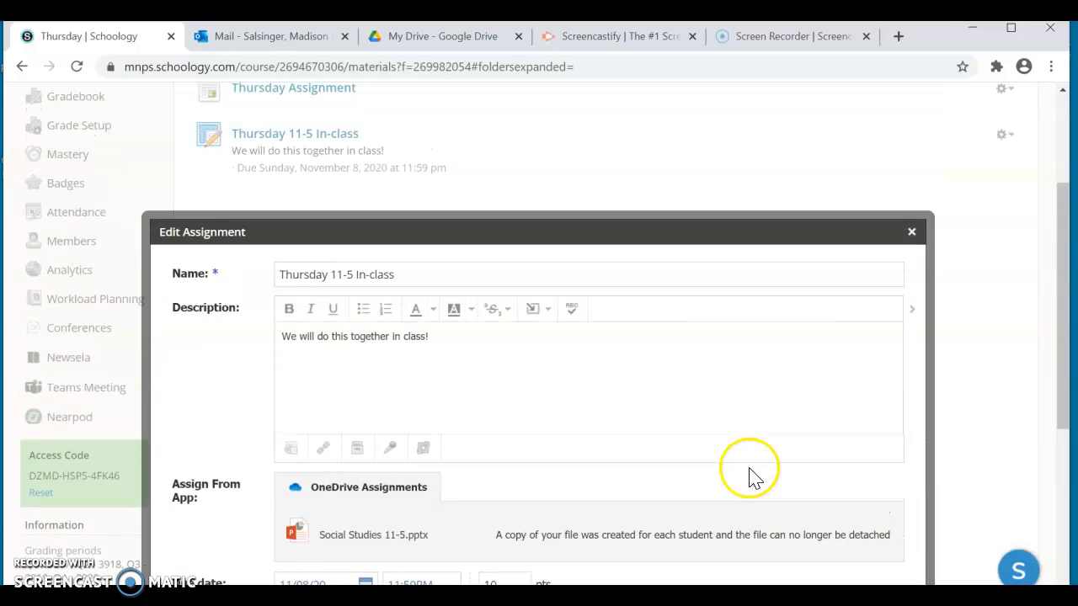
{"action": "scroll", "coordinate": [741, 476], "scroll_direction": "down", "scroll_amount": 4}
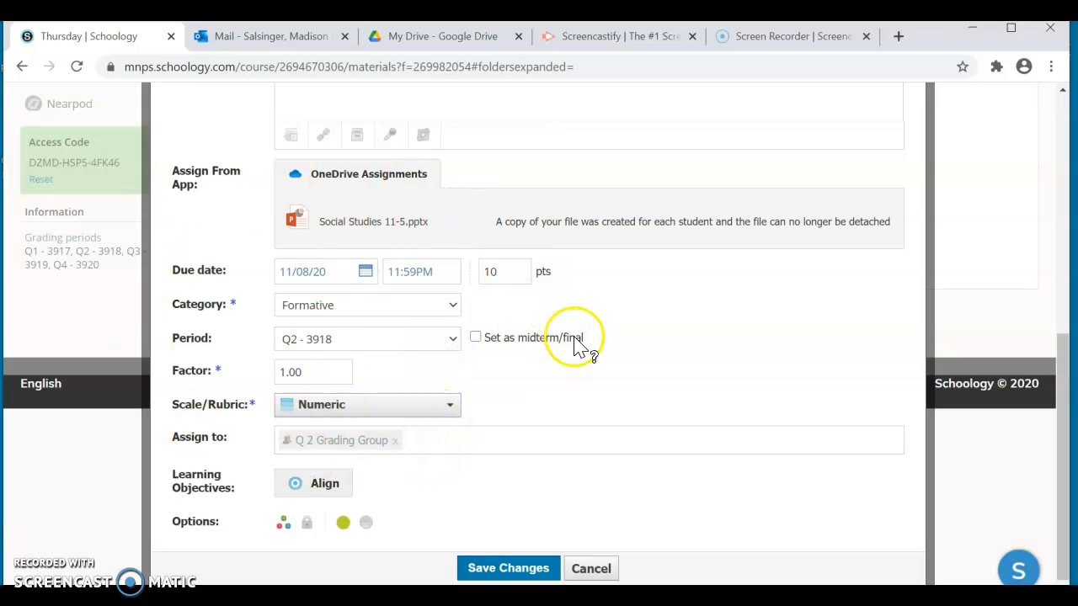
{"action": "left_click", "coordinate": [489, 446]}
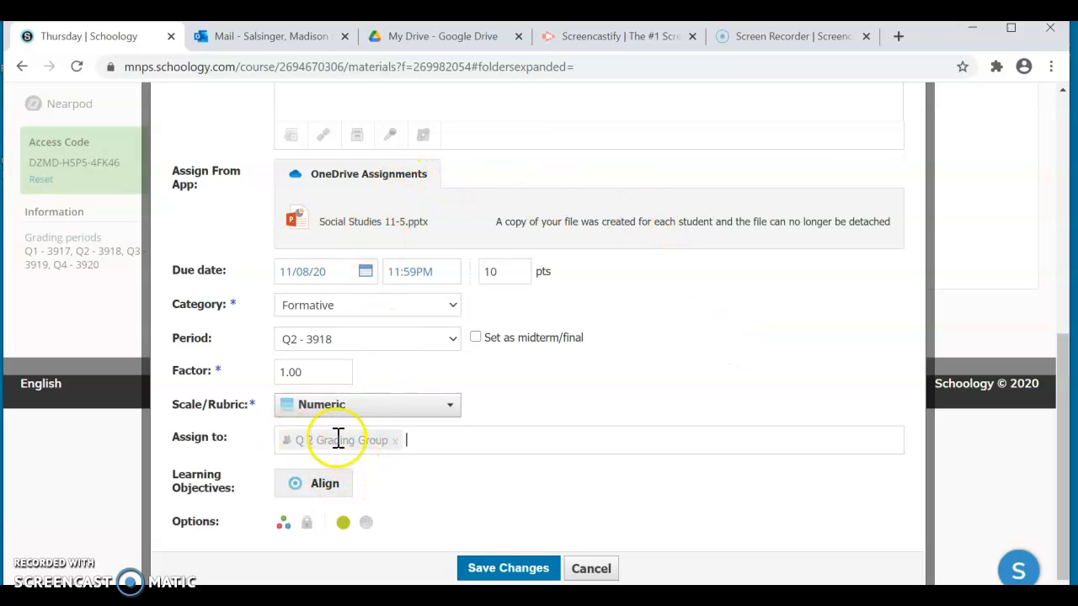
{"action": "left_click", "coordinate": [502, 570]}
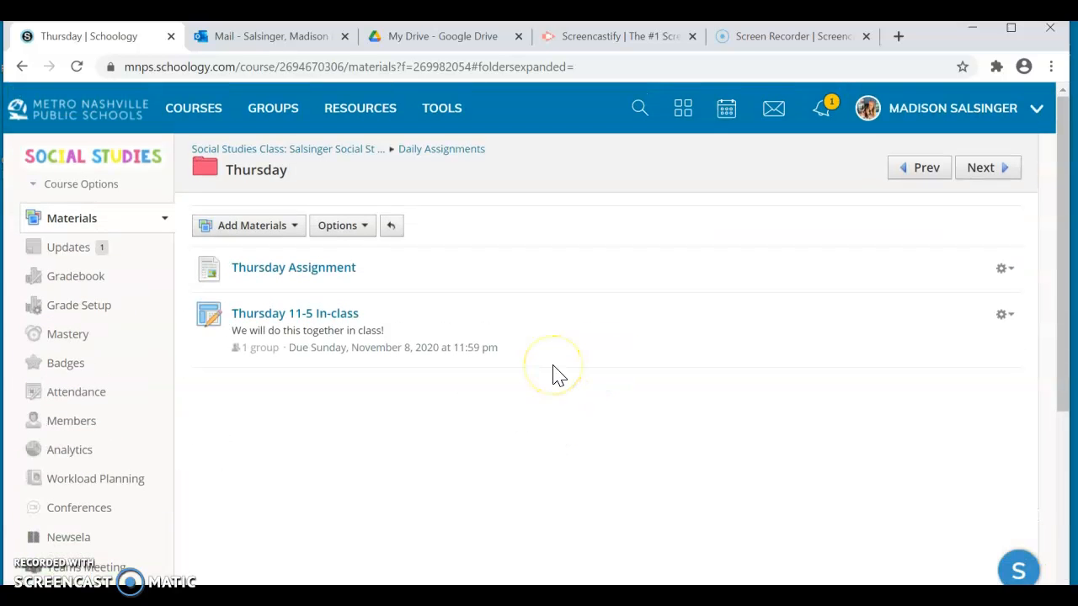